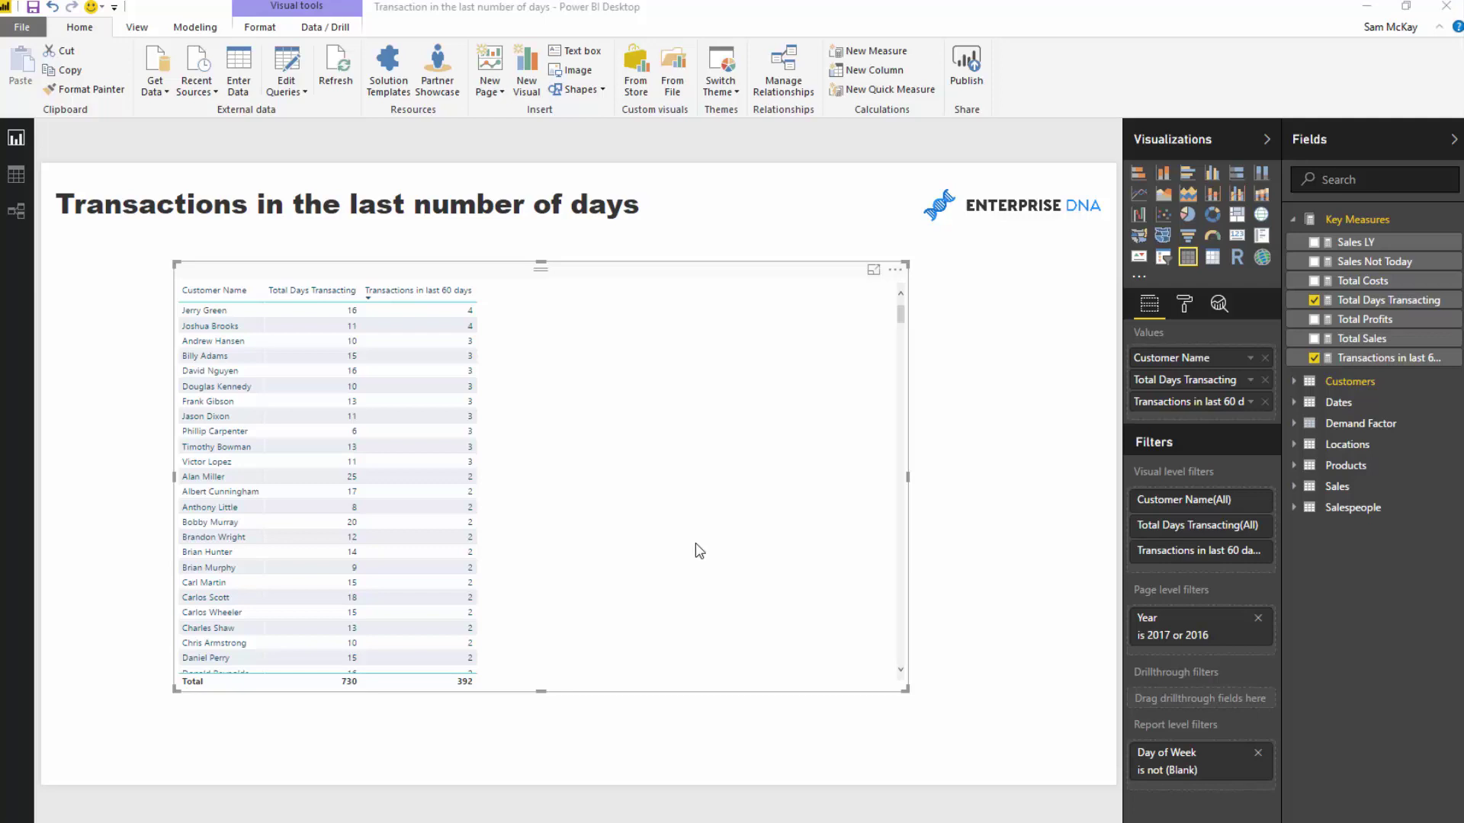
Step: Widen the Fields pane and show the Total Days Transacting formula DISTINCTCOUNT( Sales[Purchase Date] )
{"action": "left_click_drag", "start_coordinate": [690, 485], "coordinate": [729, 487]}
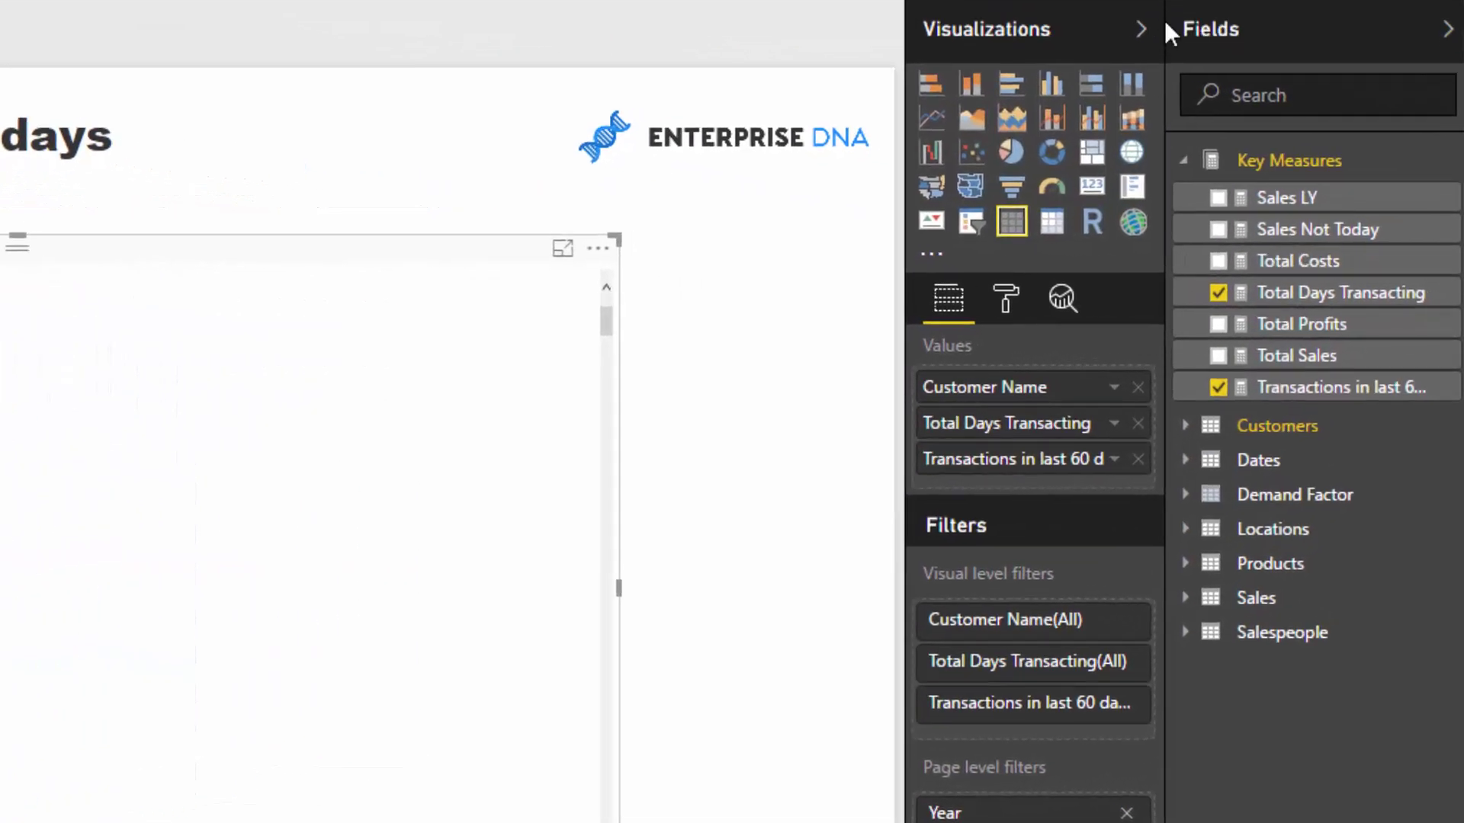
{"action": "left_click_drag", "start_coordinate": [1165, 23], "coordinate": [1118, 28]}
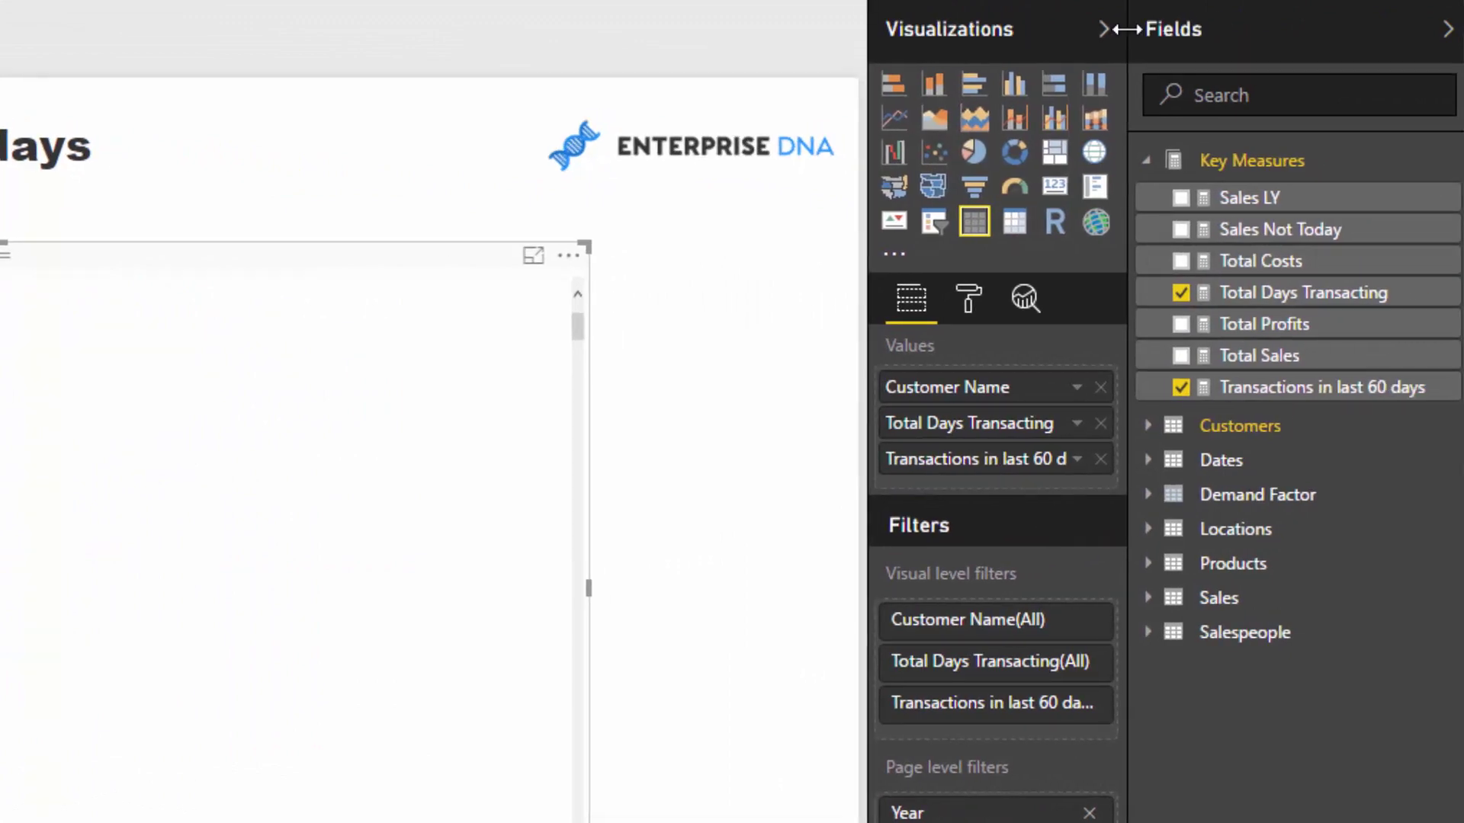
{"action": "left_click", "coordinate": [1285, 302]}
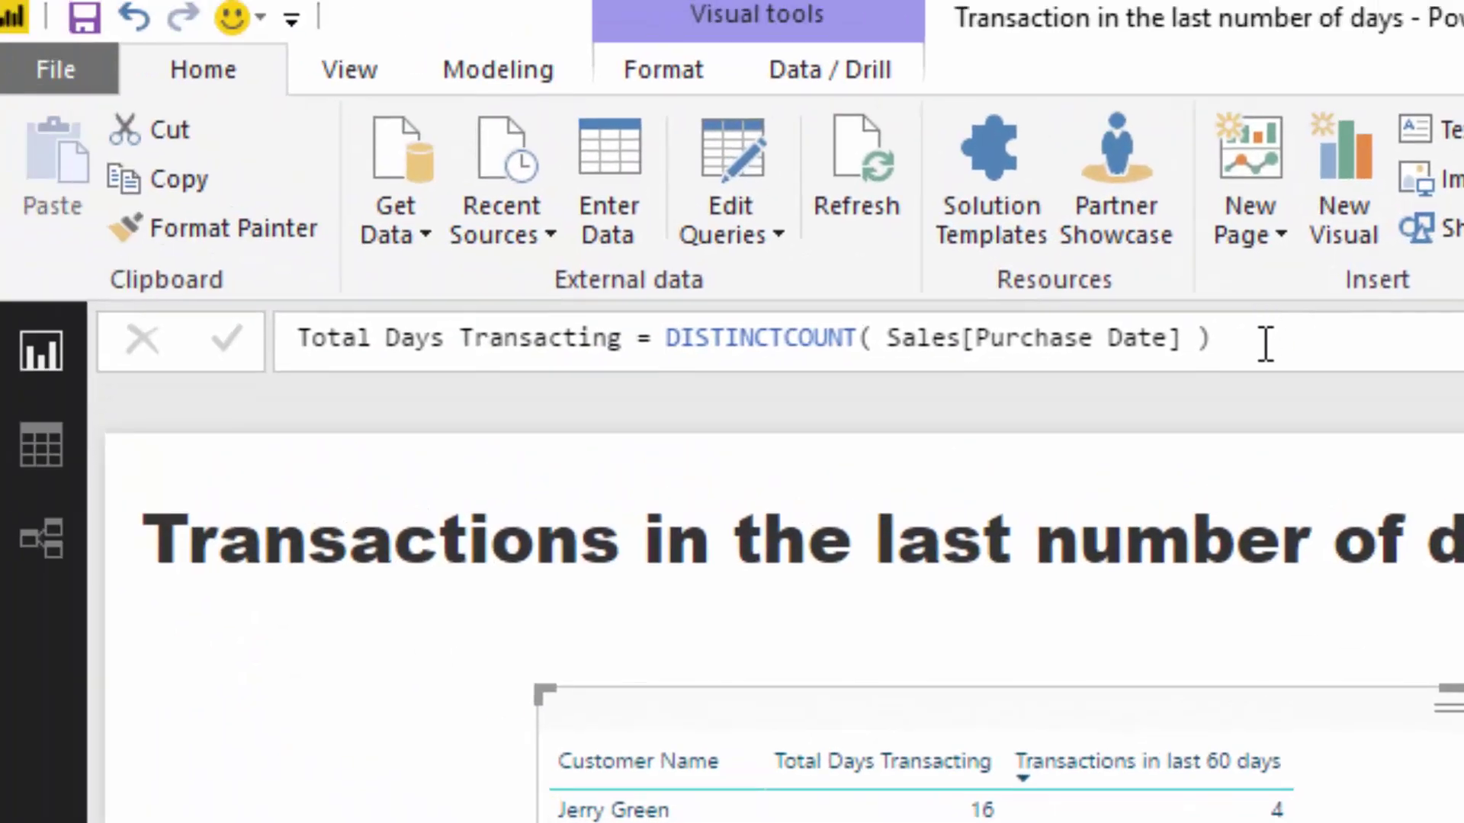
{"action": "left_click_drag", "start_coordinate": [1265, 341], "coordinate": [671, 338]}
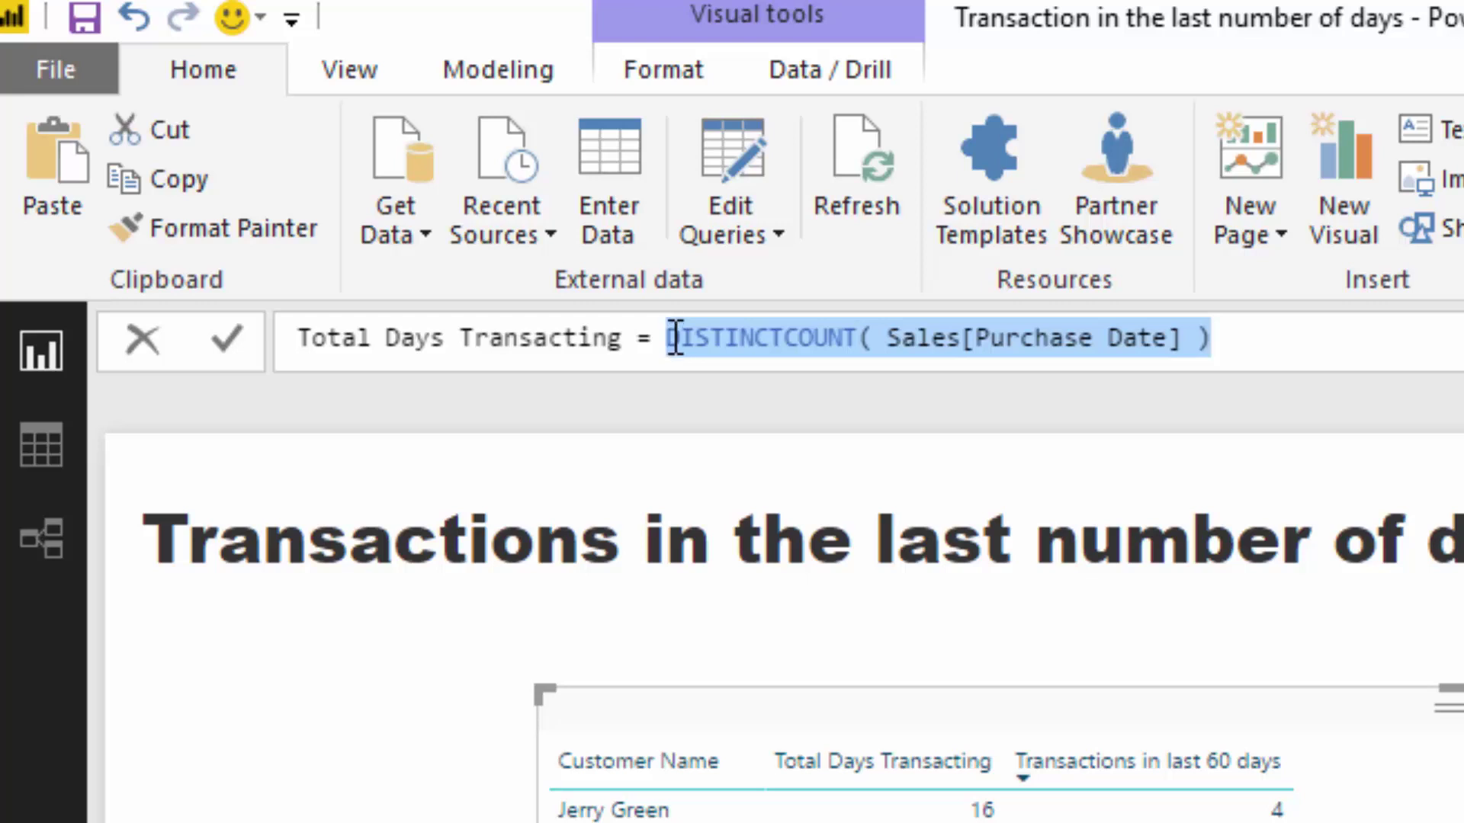
{"action": "left_click_drag", "start_coordinate": [676, 340], "coordinate": [1120, 339]}
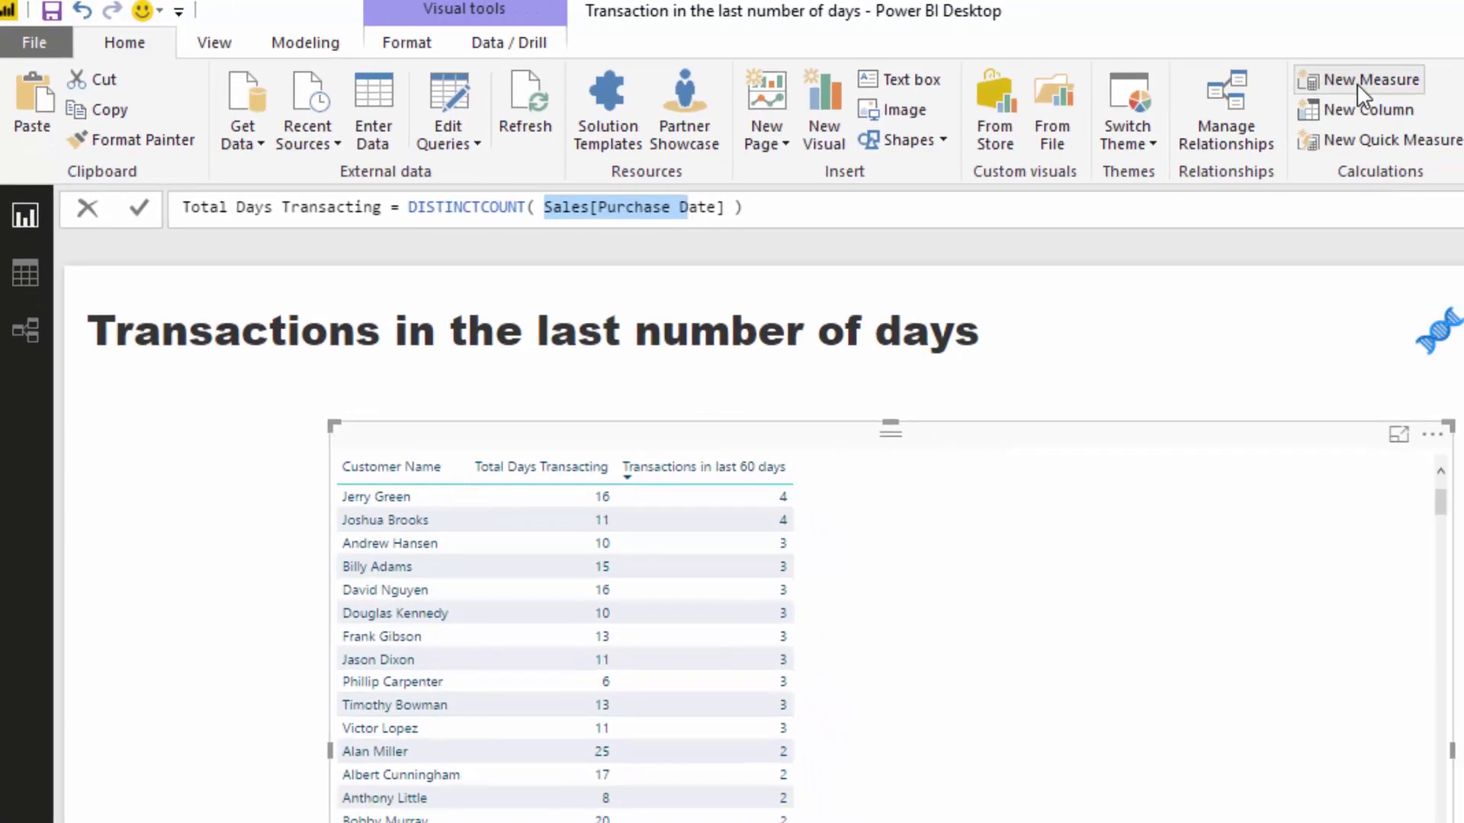
Step: Create a new measure: Total Transactions = COUNTROWS( Sales )
{"action": "left_click", "coordinate": [1330, 79]}
{"action": "type", "text": "Total Tra"}
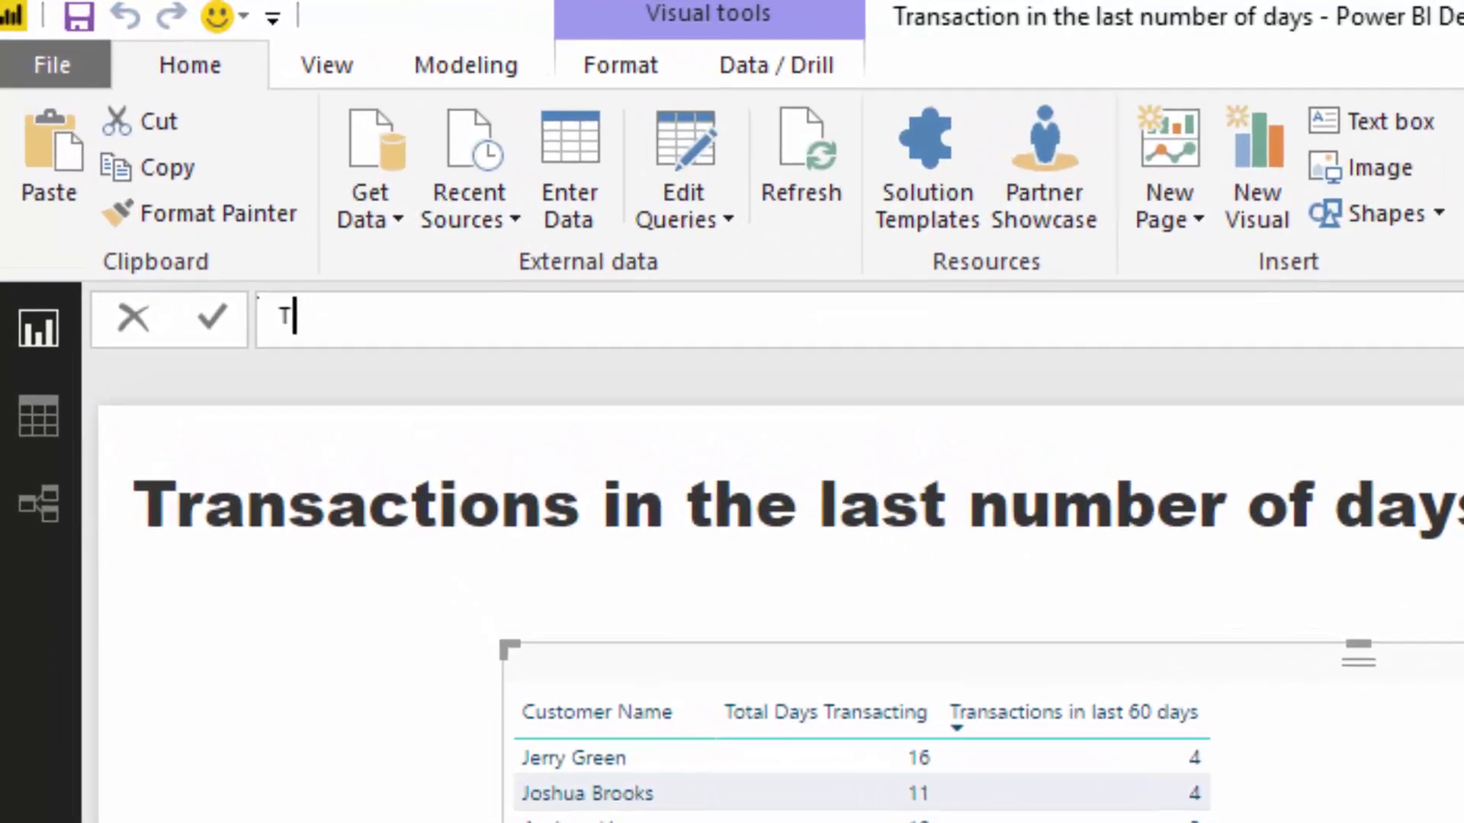
{"action": "type", "text": "nsaction ="}
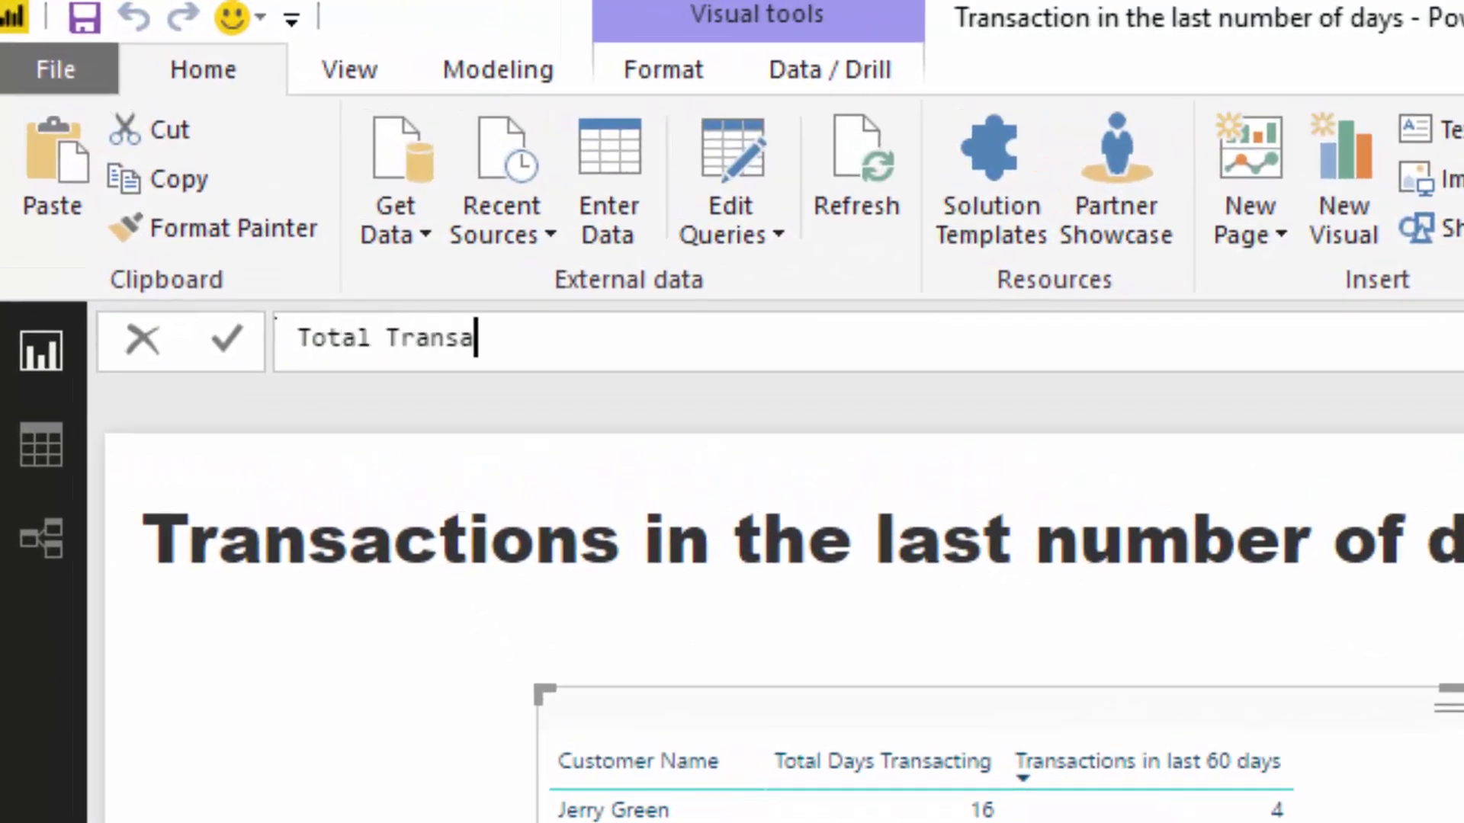
{"action": "key", "text": "BackSpace"}
{"action": "key", "text": "BackSpace"}
{"action": "type", "text": "s = COUNTRq"}
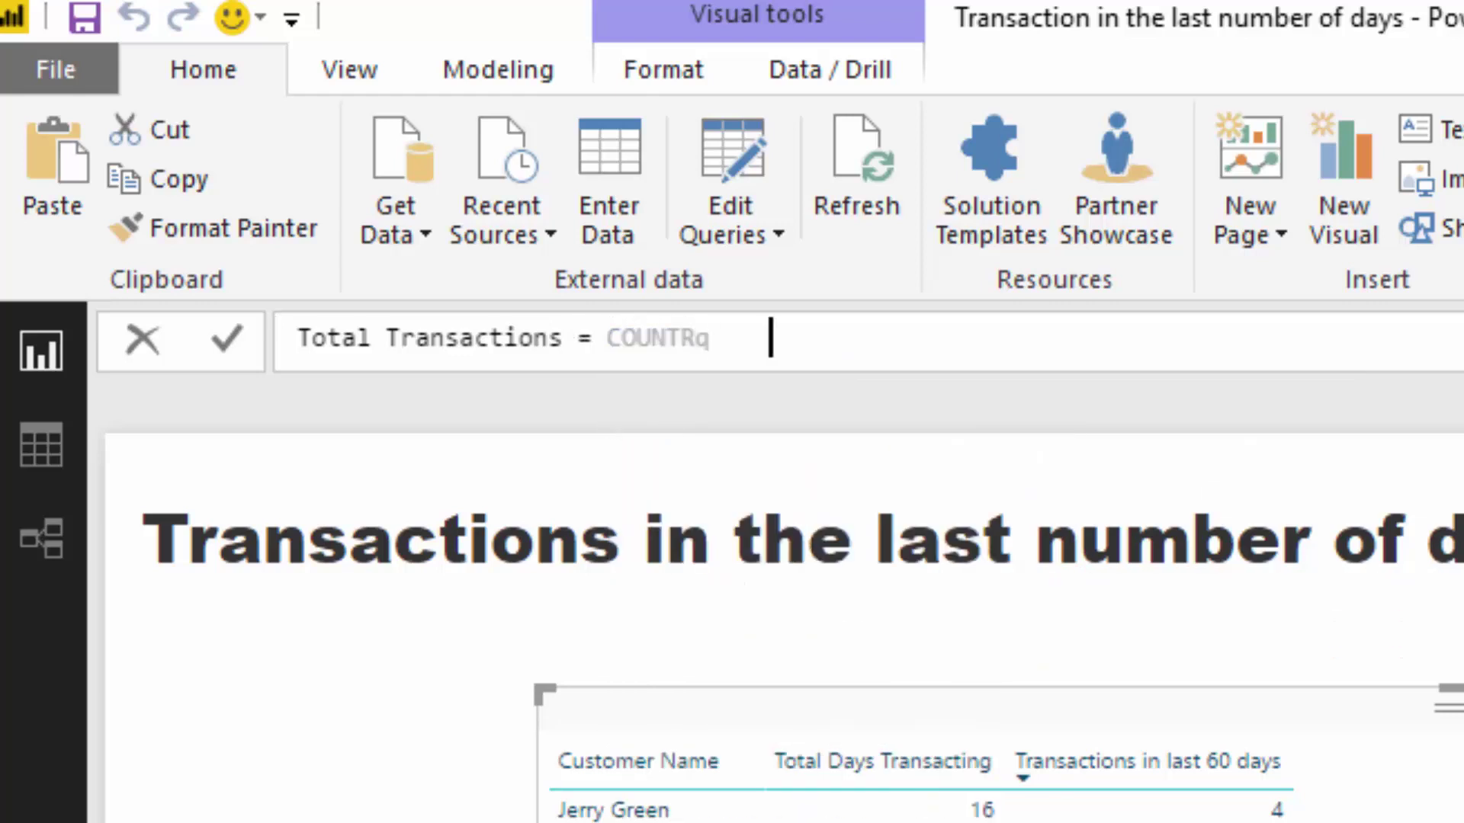
{"action": "key", "text": "BackSpace"}
{"action": "key", "text": "BackSpace"}
{"action": "key", "text": "BackSpace"}
{"action": "key", "text": "BackSpace"}
{"action": "key", "text": "BackSpace"}
{"action": "key", "text": "BackSpace"}
{"action": "key", "text": "Down"}
{"action": "key", "text": "Down"}
{"action": "key", "text": "Down"}
{"action": "key", "text": "Down"}
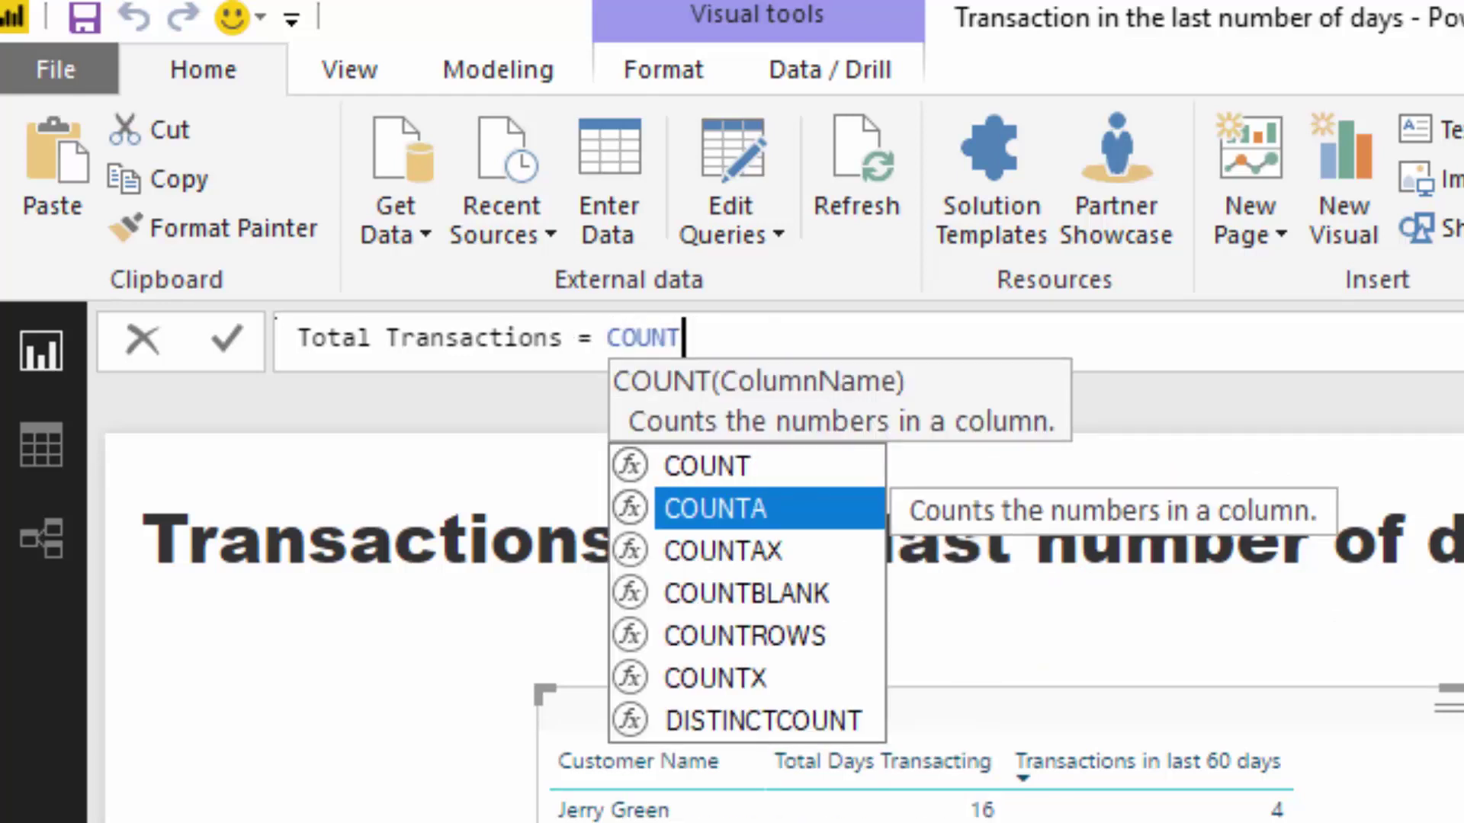
{"action": "key", "text": "Tab"}
{"action": "type", "text": "Sal"}
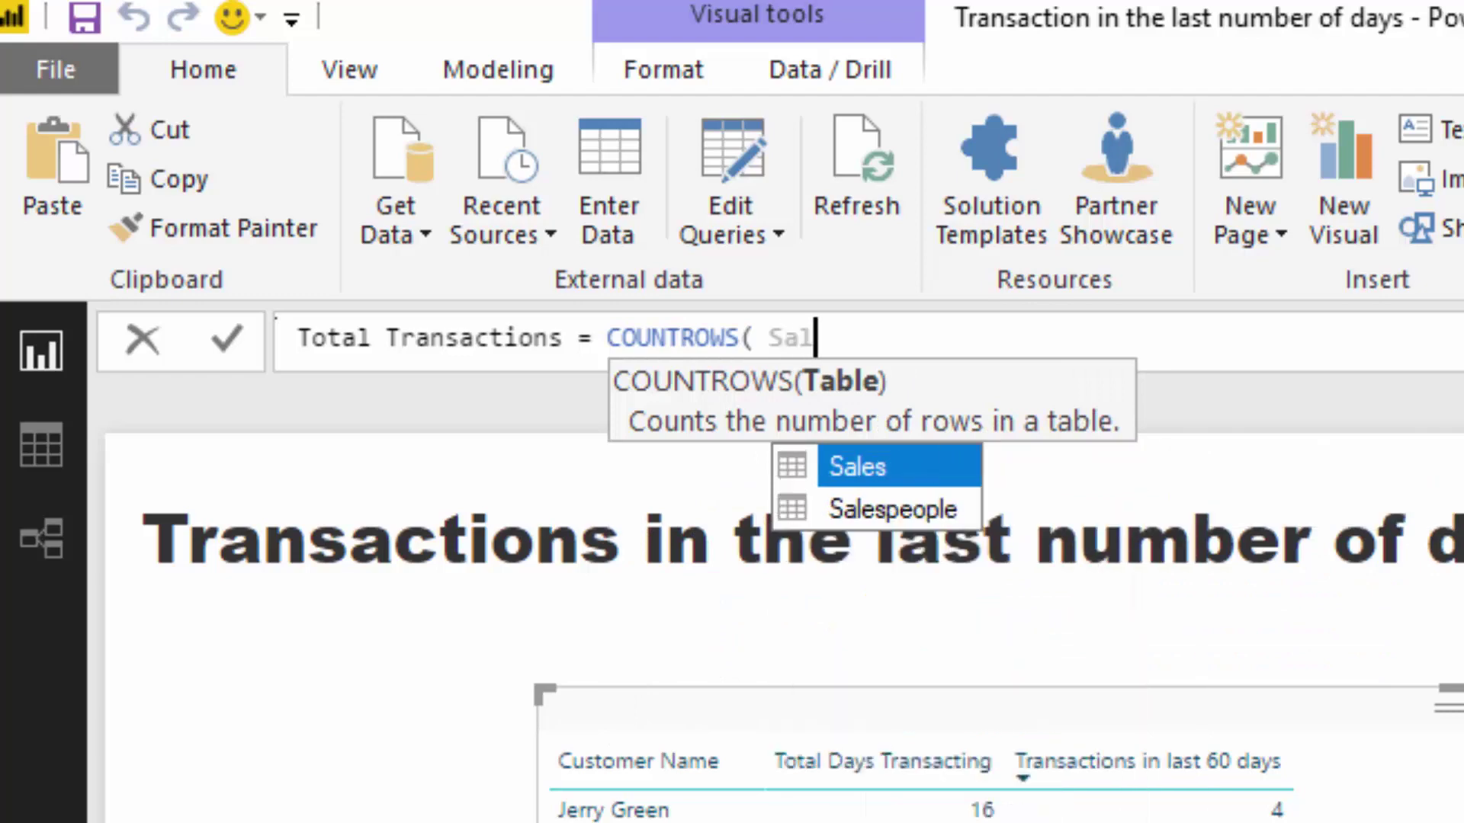
{"action": "key", "text": "Tab"}
{"action": "type", "text": ")"}
{"action": "key", "text": "Return"}
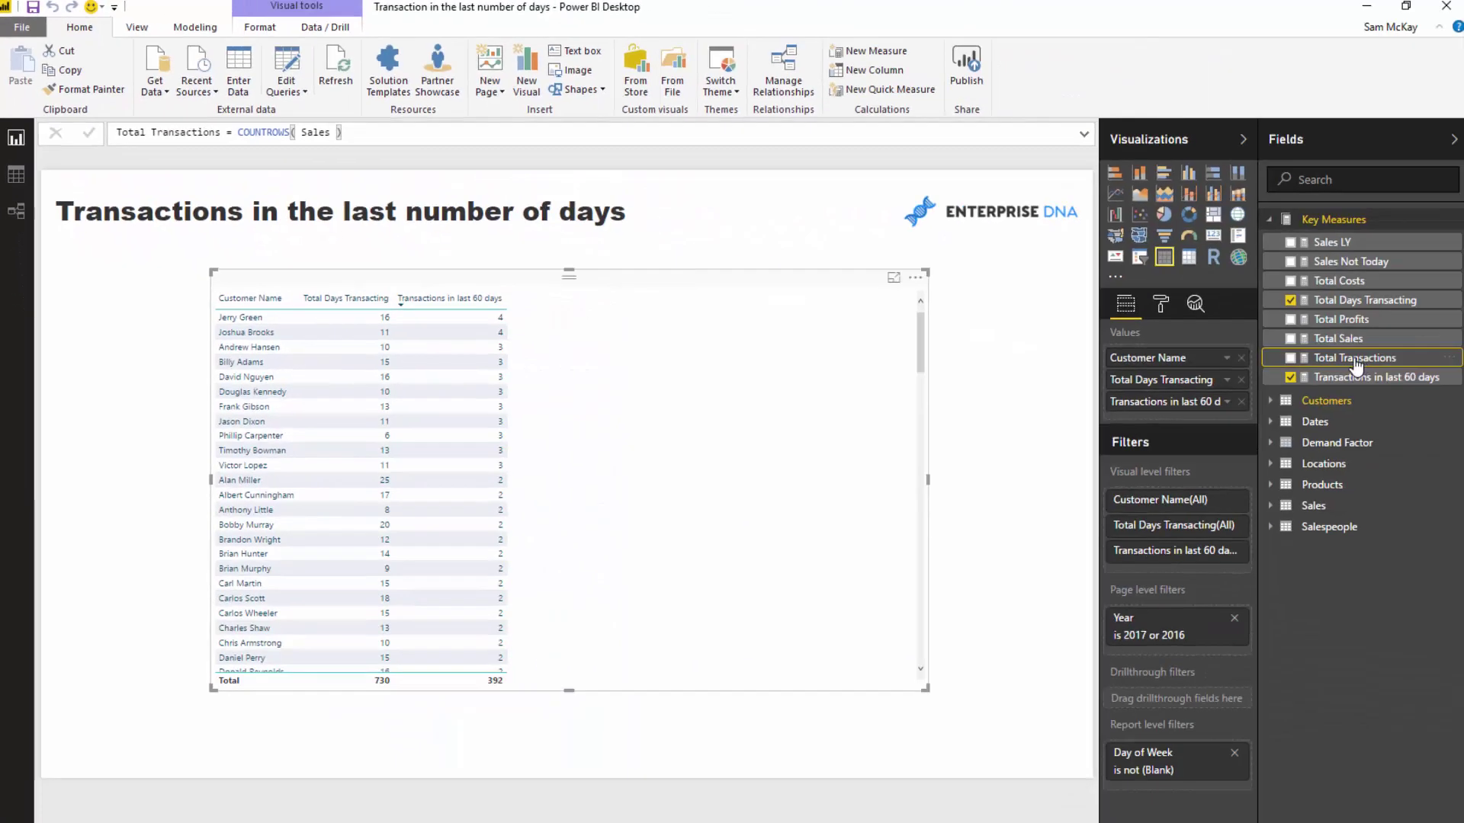
Step: Add the Total Transactions measure to the customer table's values
{"action": "left_click_drag", "start_coordinate": [1355, 367], "coordinate": [1233, 382]}
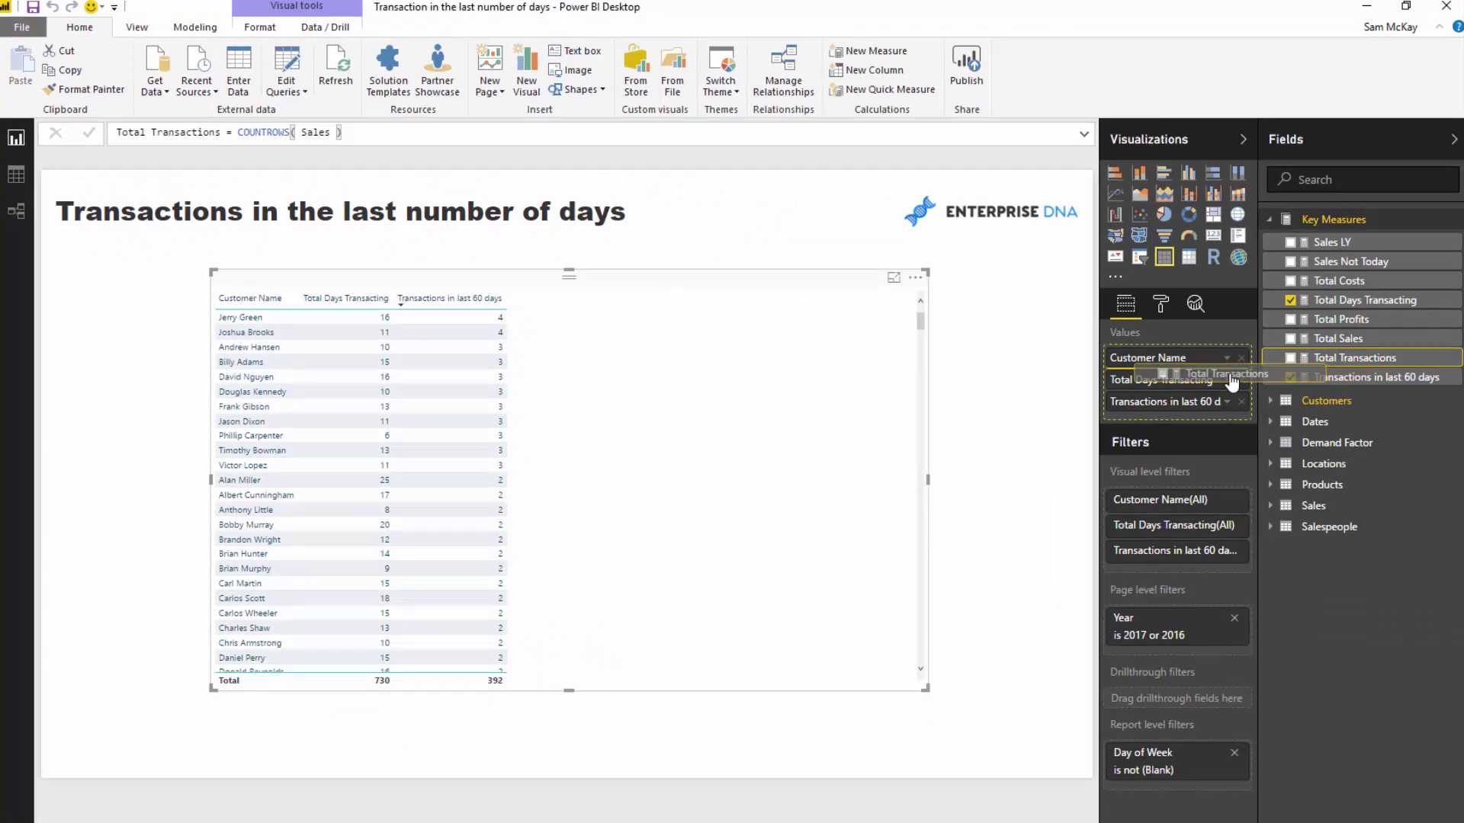
{"action": "left_click_drag", "start_coordinate": [1233, 378], "coordinate": [1218, 395]}
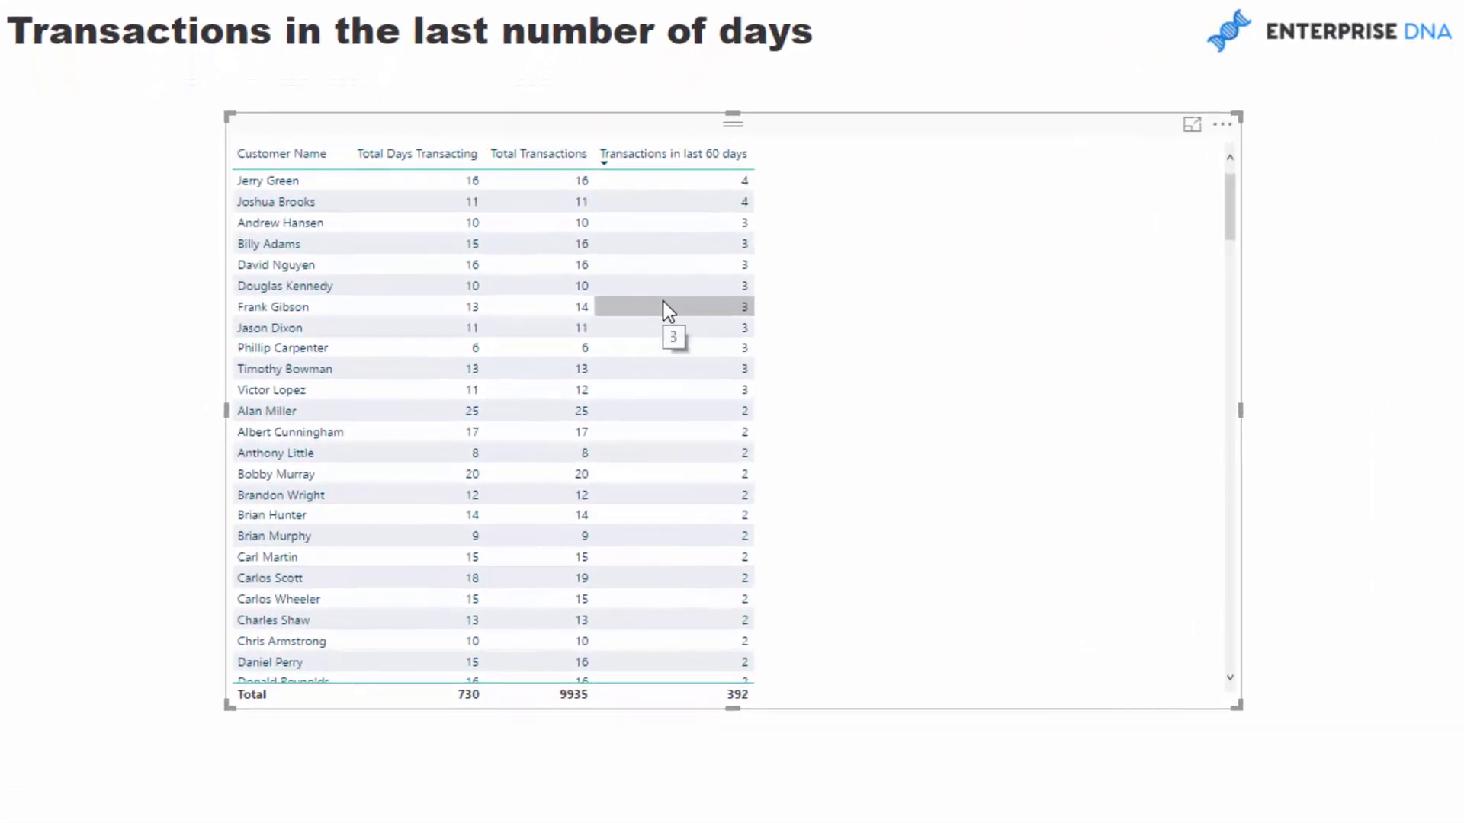
{"action": "scroll", "coordinate": [668, 311], "scroll_direction": "down", "scroll_amount": 4}
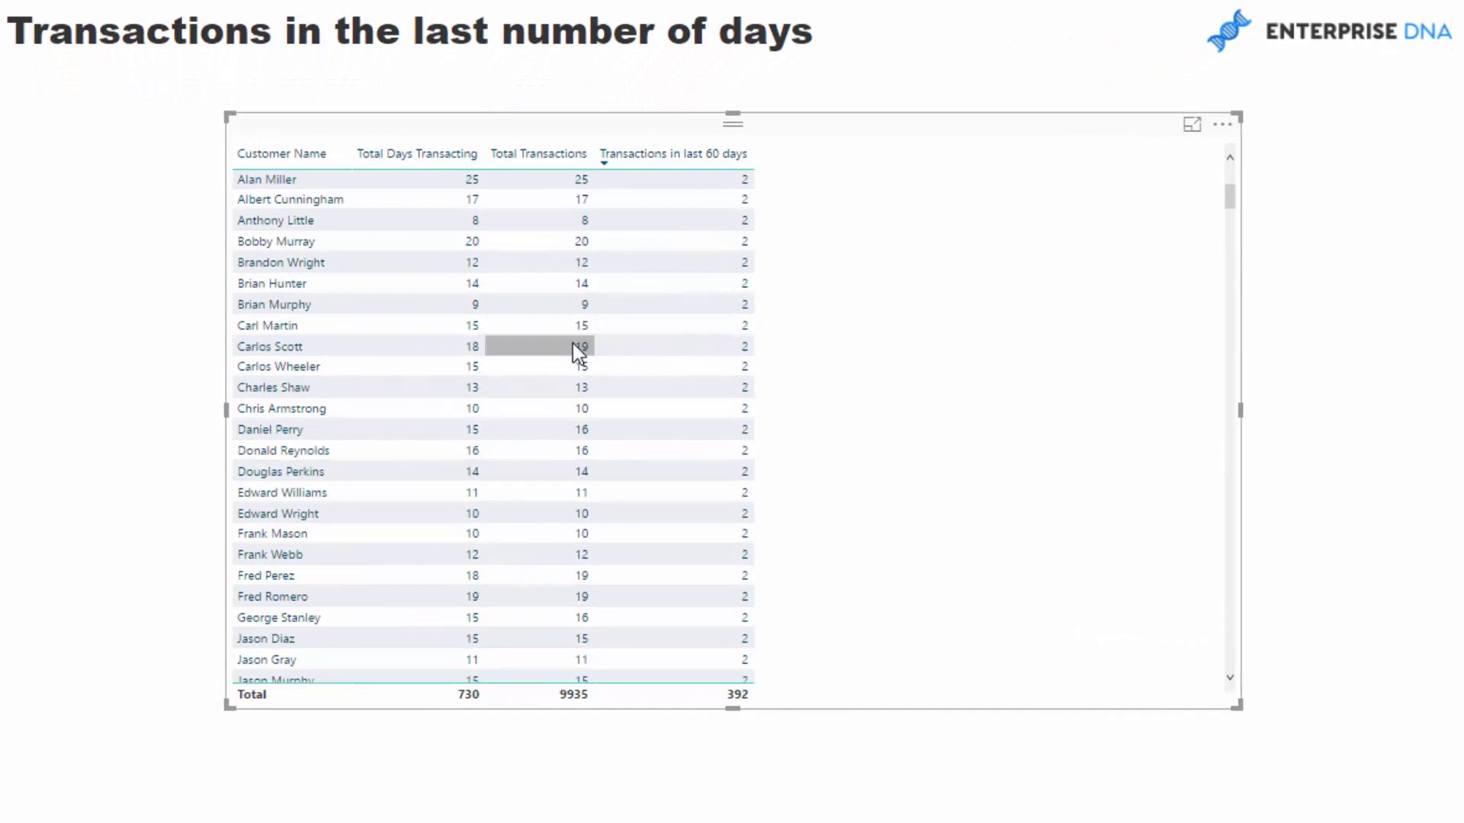
{"action": "scroll", "coordinate": [573, 349], "scroll_direction": "down", "scroll_amount": 3}
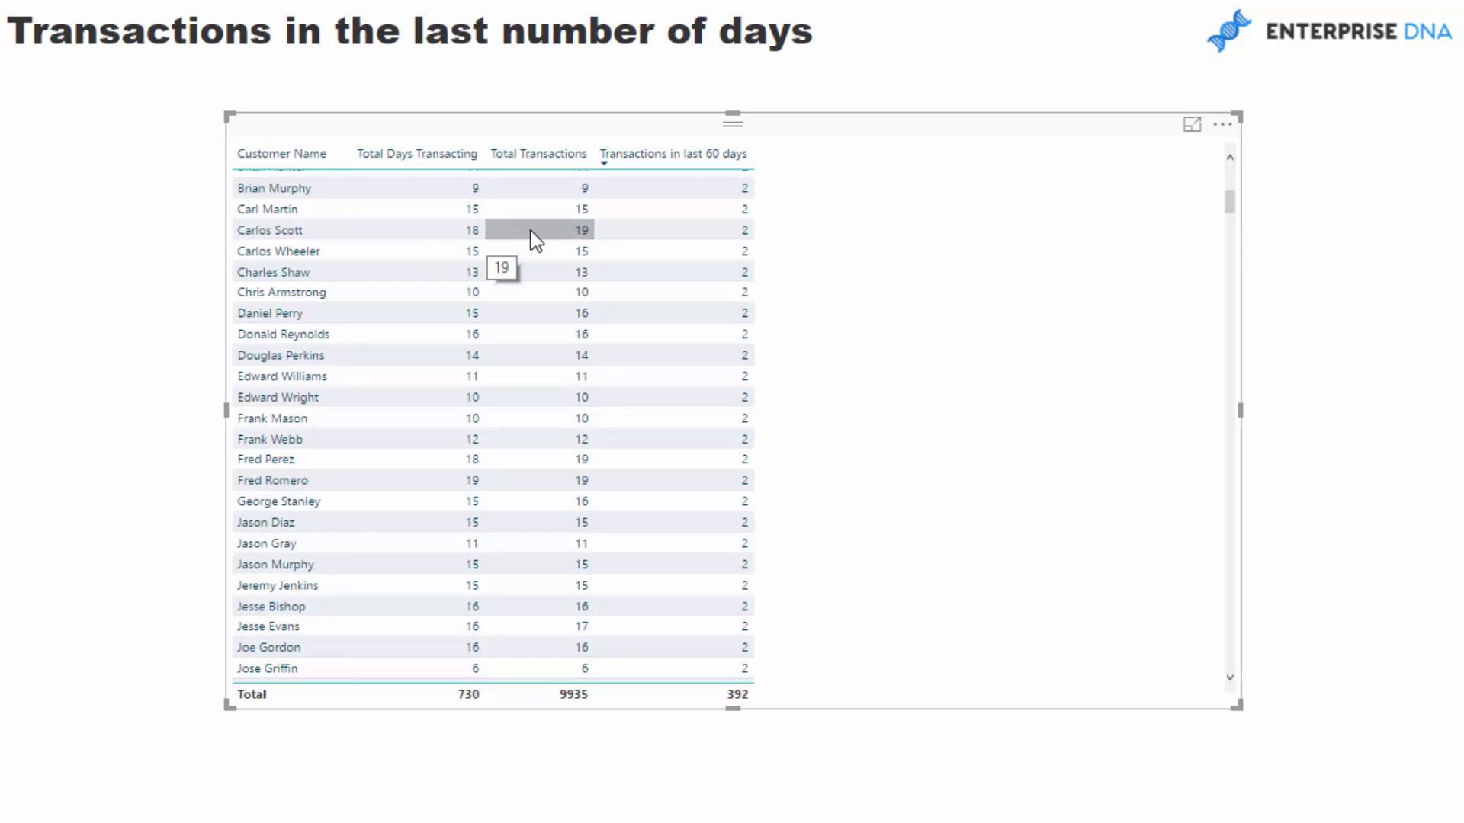
Step: Nudge the customer table up and widen the Transactions in last 60 days column
{"action": "left_click_drag", "start_coordinate": [955, 126], "coordinate": [956, 112]}
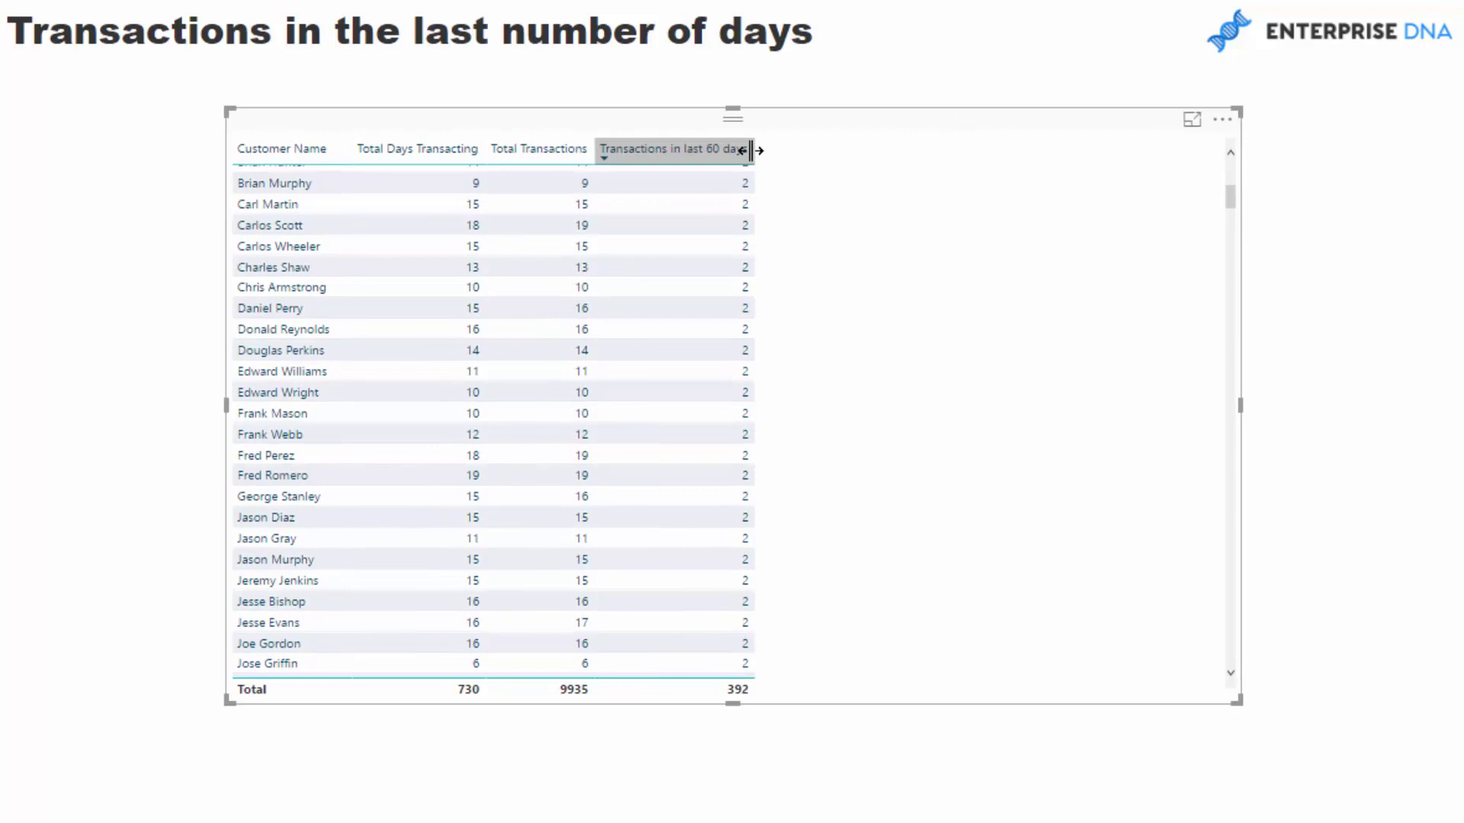
{"action": "left_click_drag", "start_coordinate": [753, 156], "coordinate": [785, 157]}
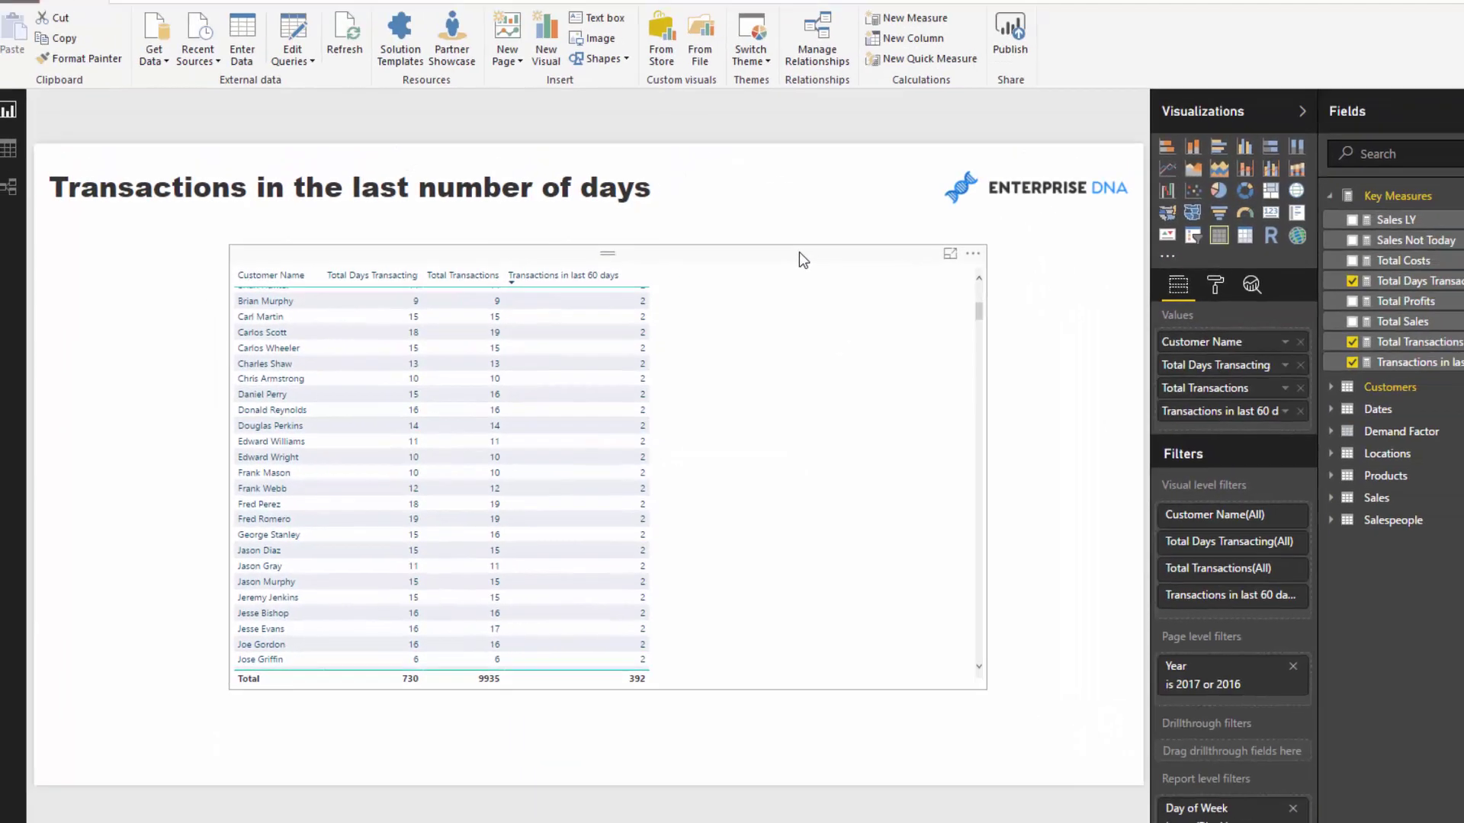
{"action": "left_click", "coordinate": [995, 128]}
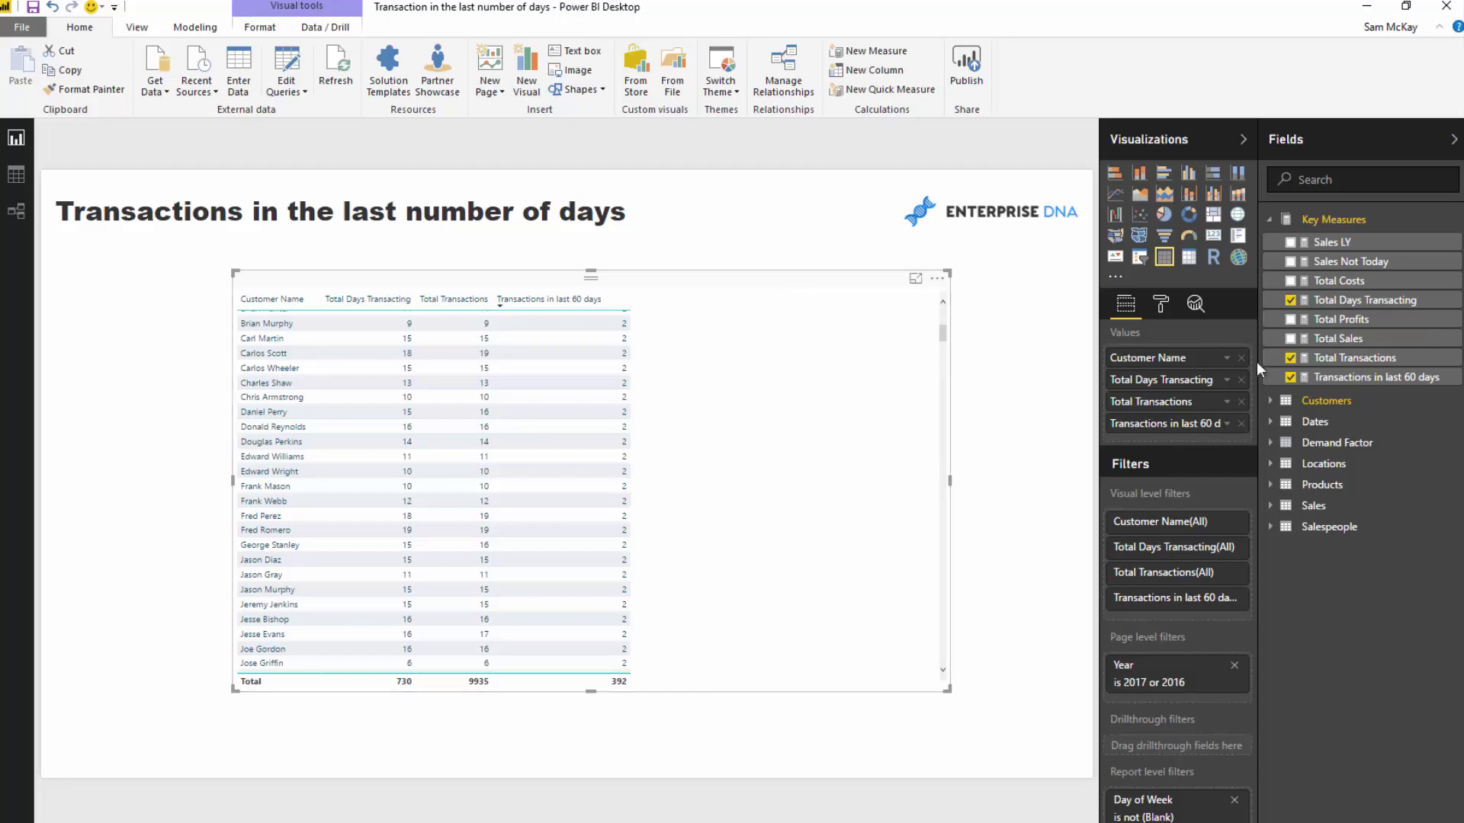
Step: In Transactions in last 60 days, replace COUNTROWS( Sales ) with [Total Transactions]
{"action": "left_click", "coordinate": [1329, 379]}
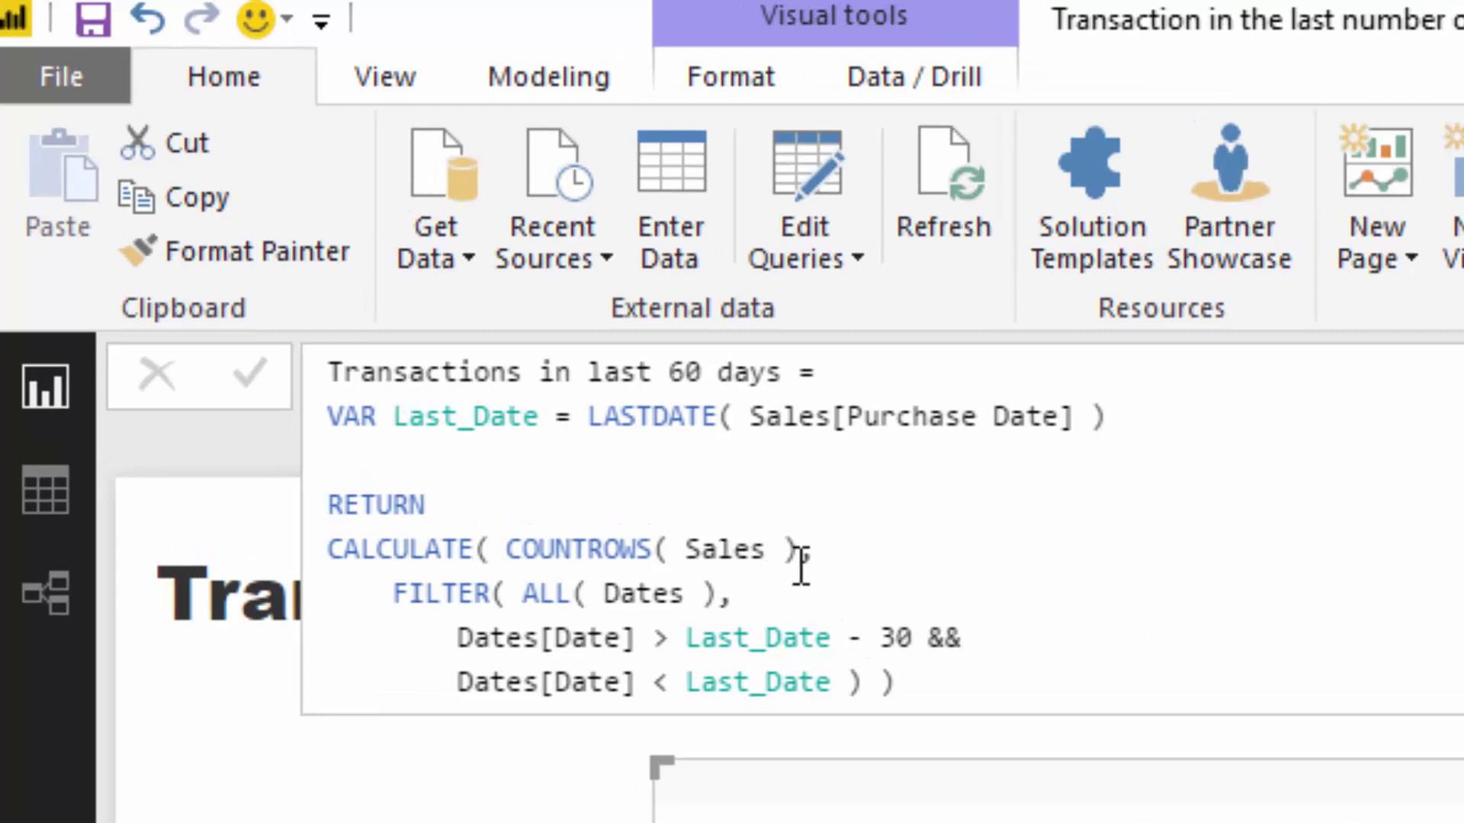
{"action": "left_click_drag", "start_coordinate": [799, 549], "coordinate": [510, 549]}
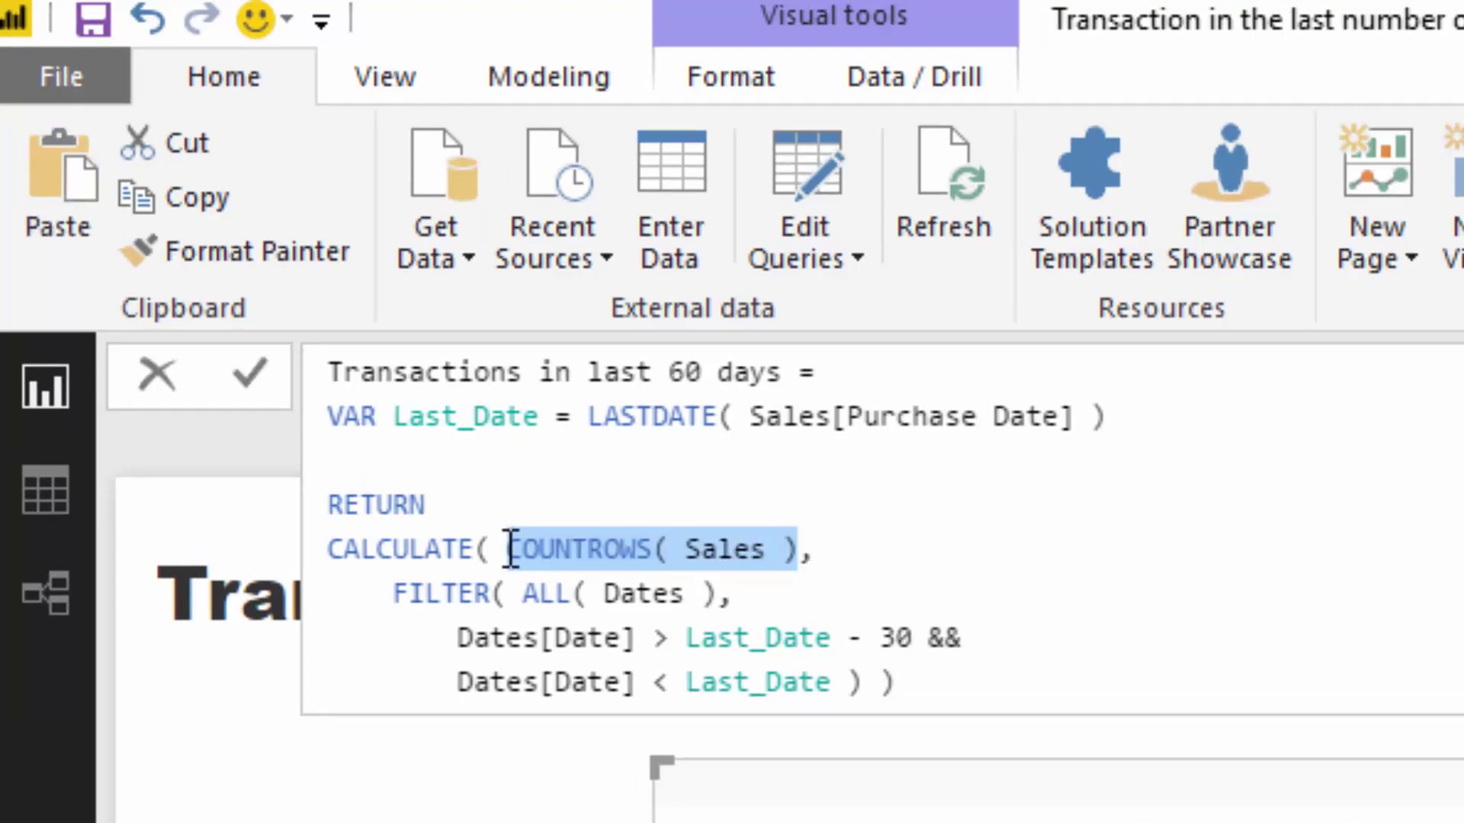
{"action": "type", "text": "Tota,"}
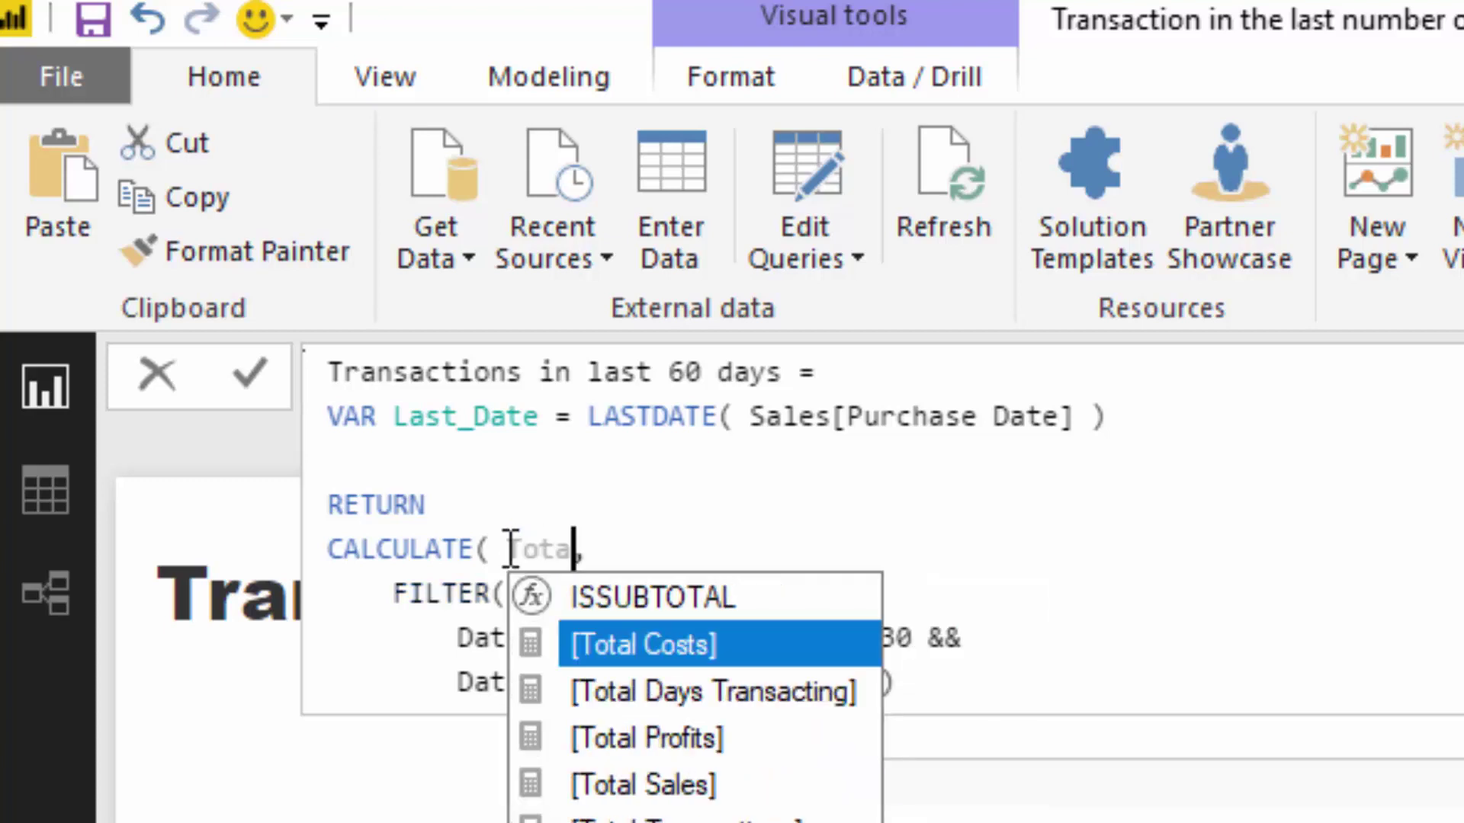
{"action": "key", "text": "Down"}
{"action": "key", "text": "Down"}
{"action": "key", "text": "Down"}
{"action": "key", "text": "Down"}
{"action": "key", "text": "Tab"}
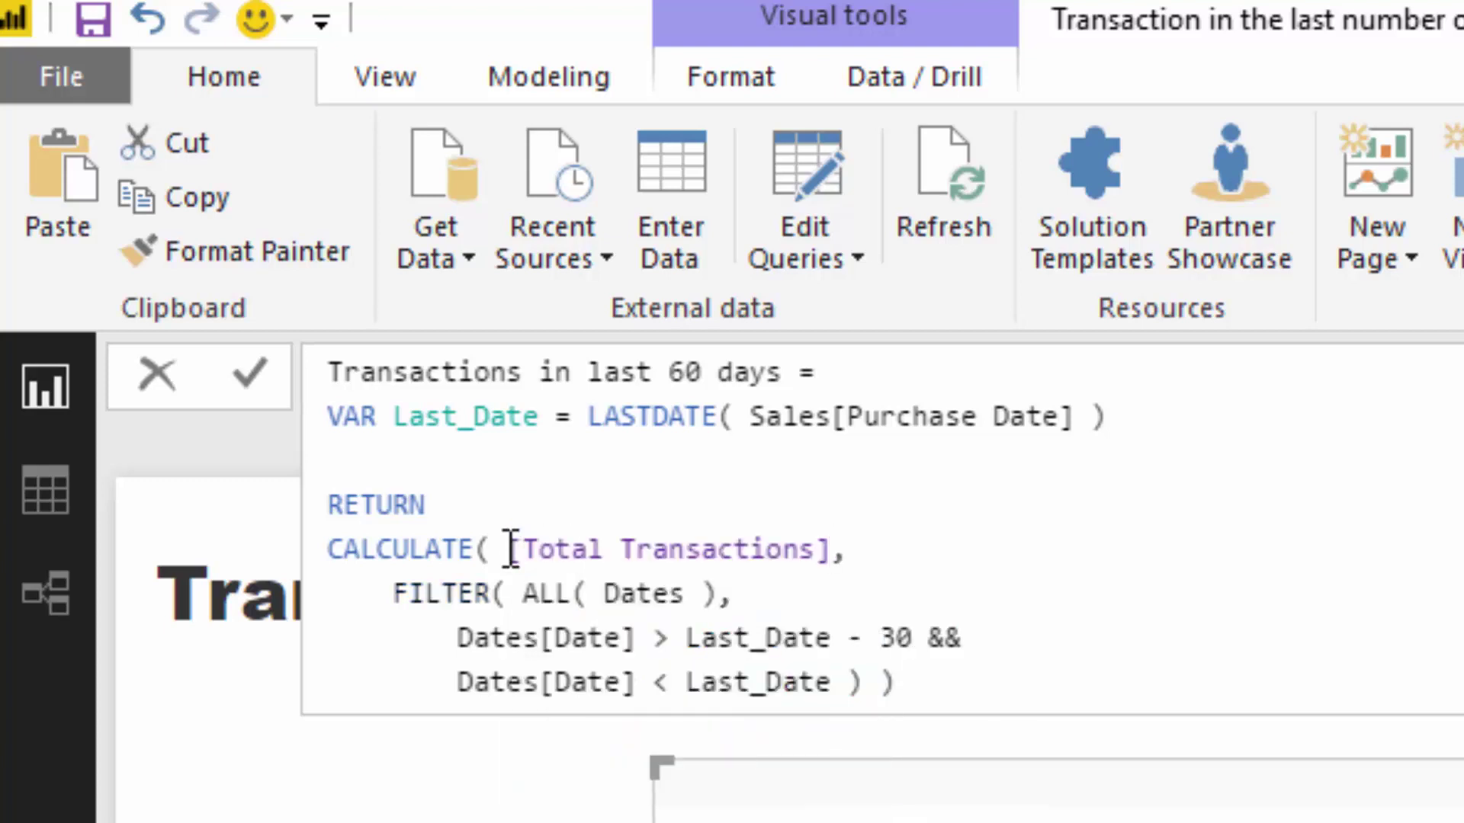
Step: Walk through the Last_Date variable and its LASTDATE expression
{"action": "left_click_drag", "start_coordinate": [1112, 416], "coordinate": [329, 449]}
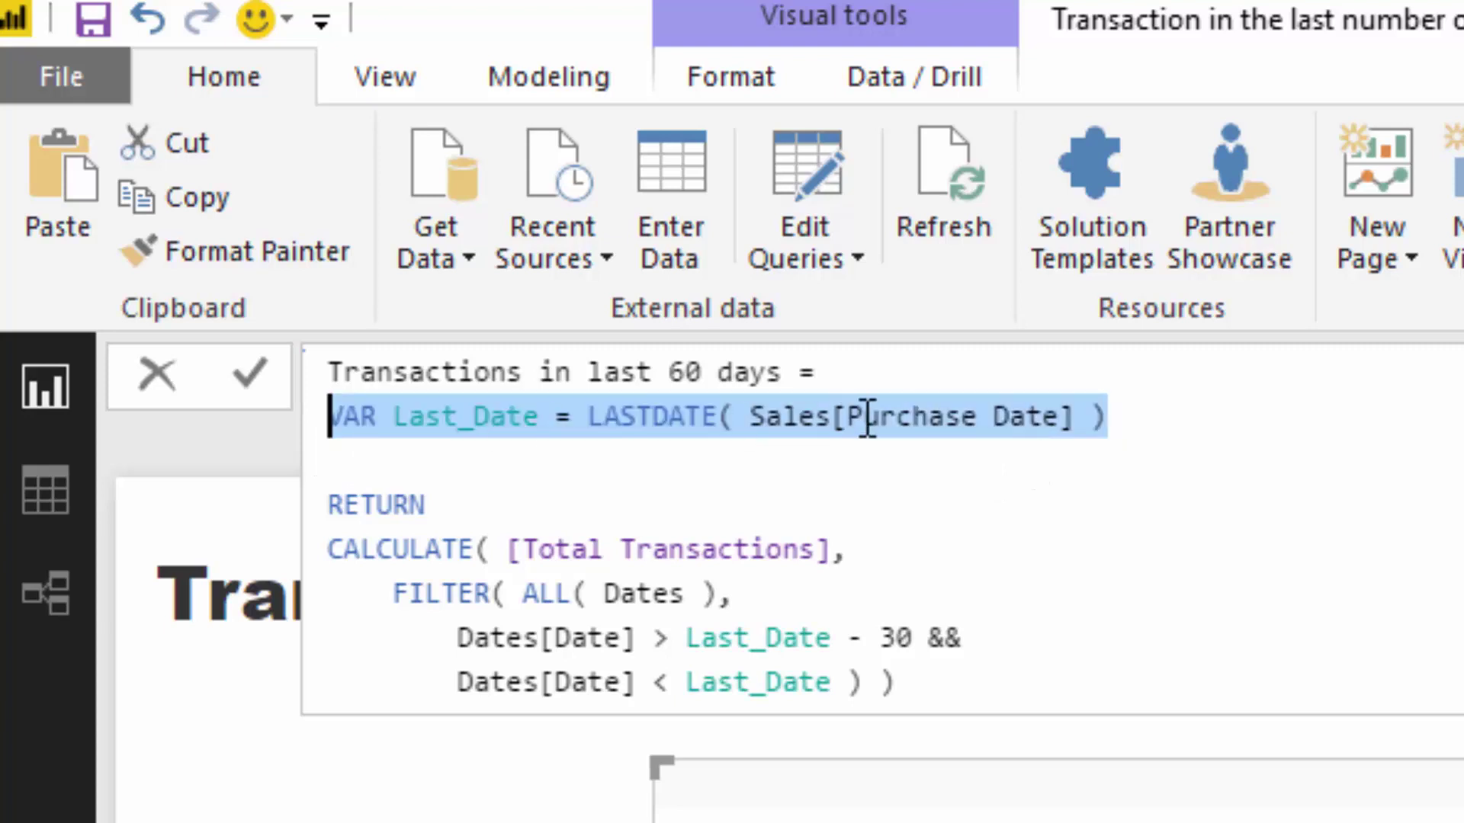
{"action": "left_click", "coordinate": [593, 416]}
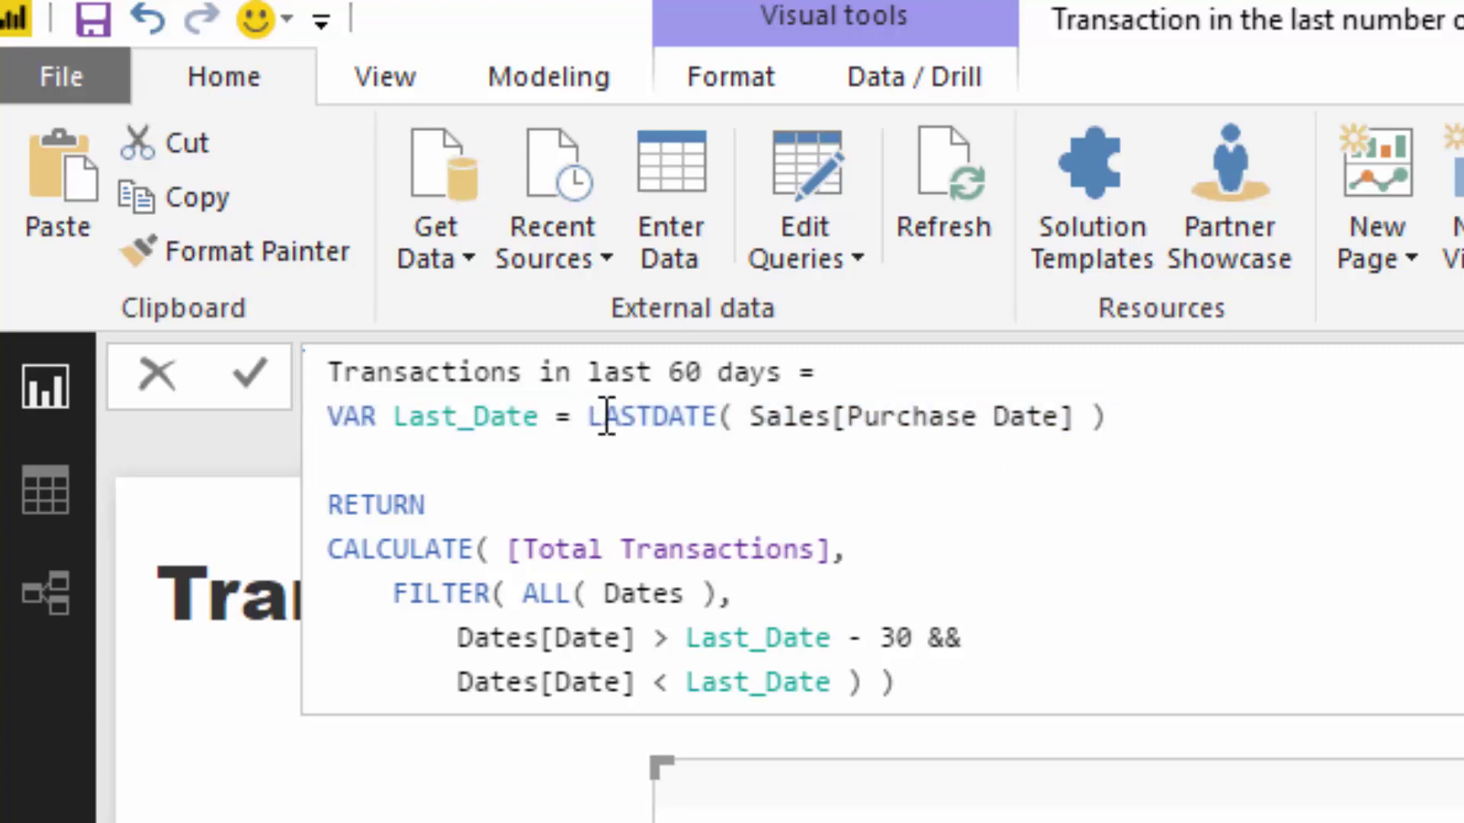
{"action": "left_click_drag", "start_coordinate": [591, 416], "coordinate": [1152, 417]}
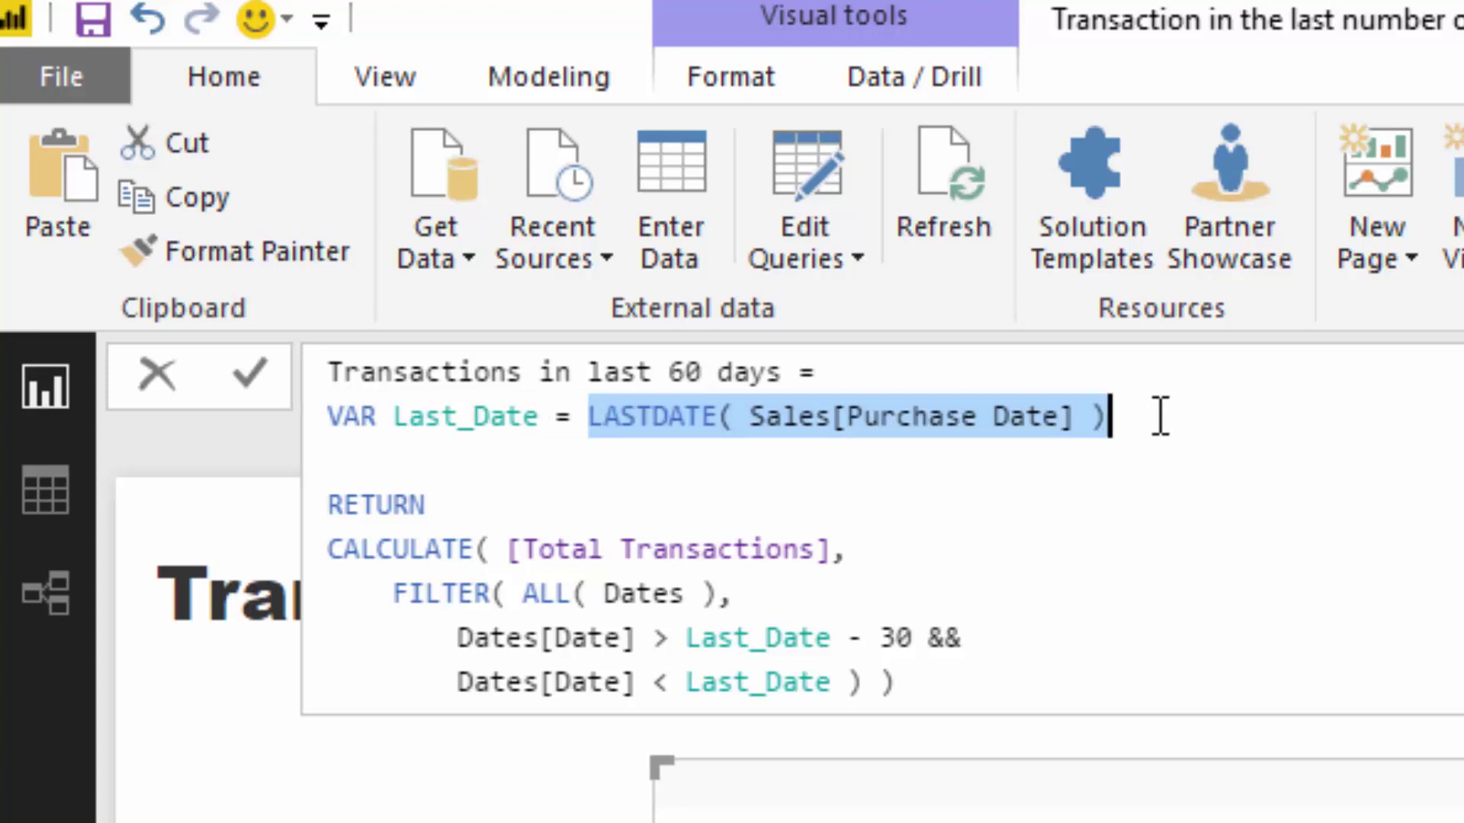
{"action": "left_click", "coordinate": [1168, 416]}
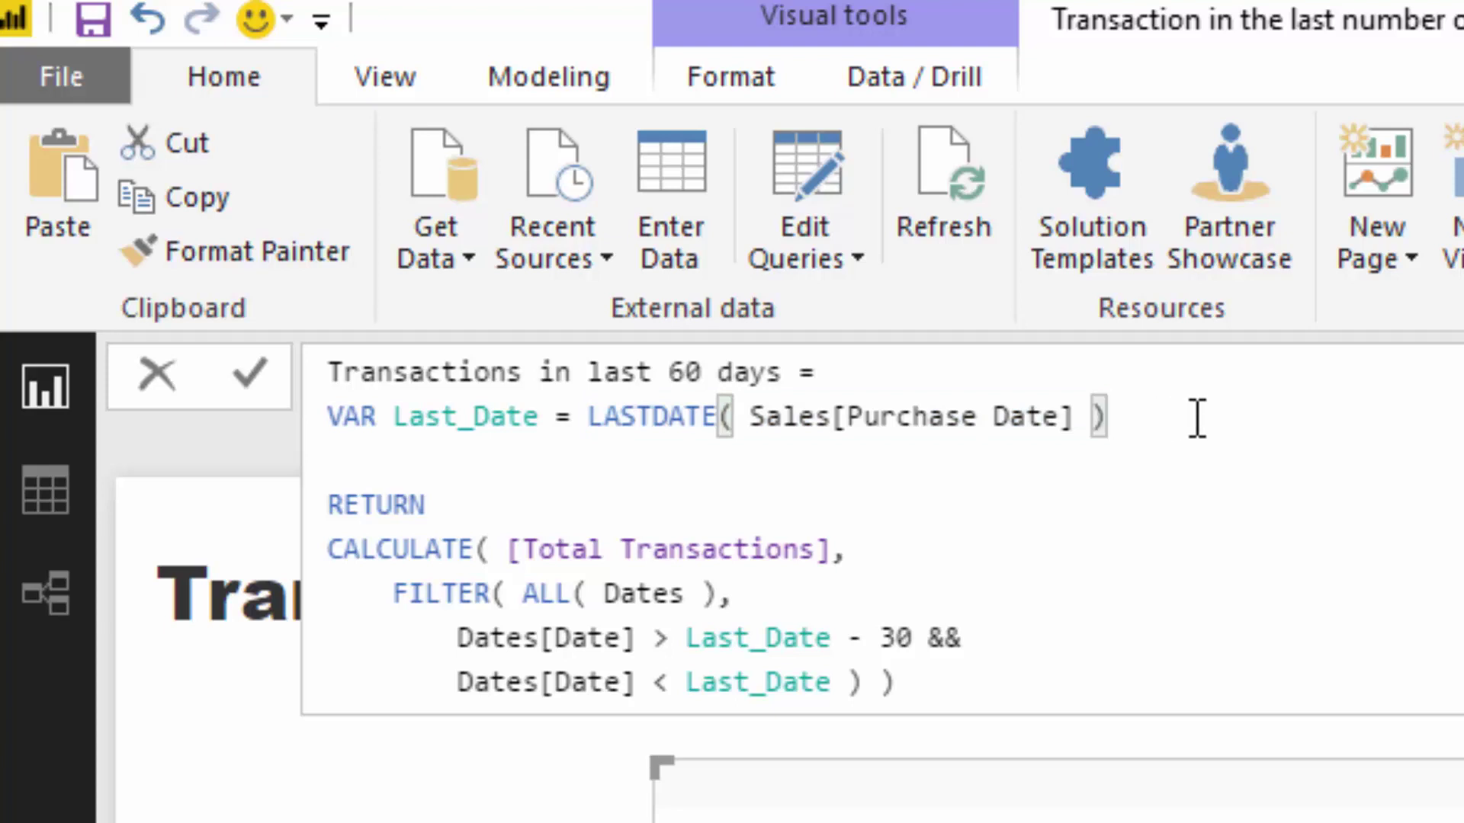
{"action": "left_click_drag", "start_coordinate": [1198, 418], "coordinate": [588, 416]}
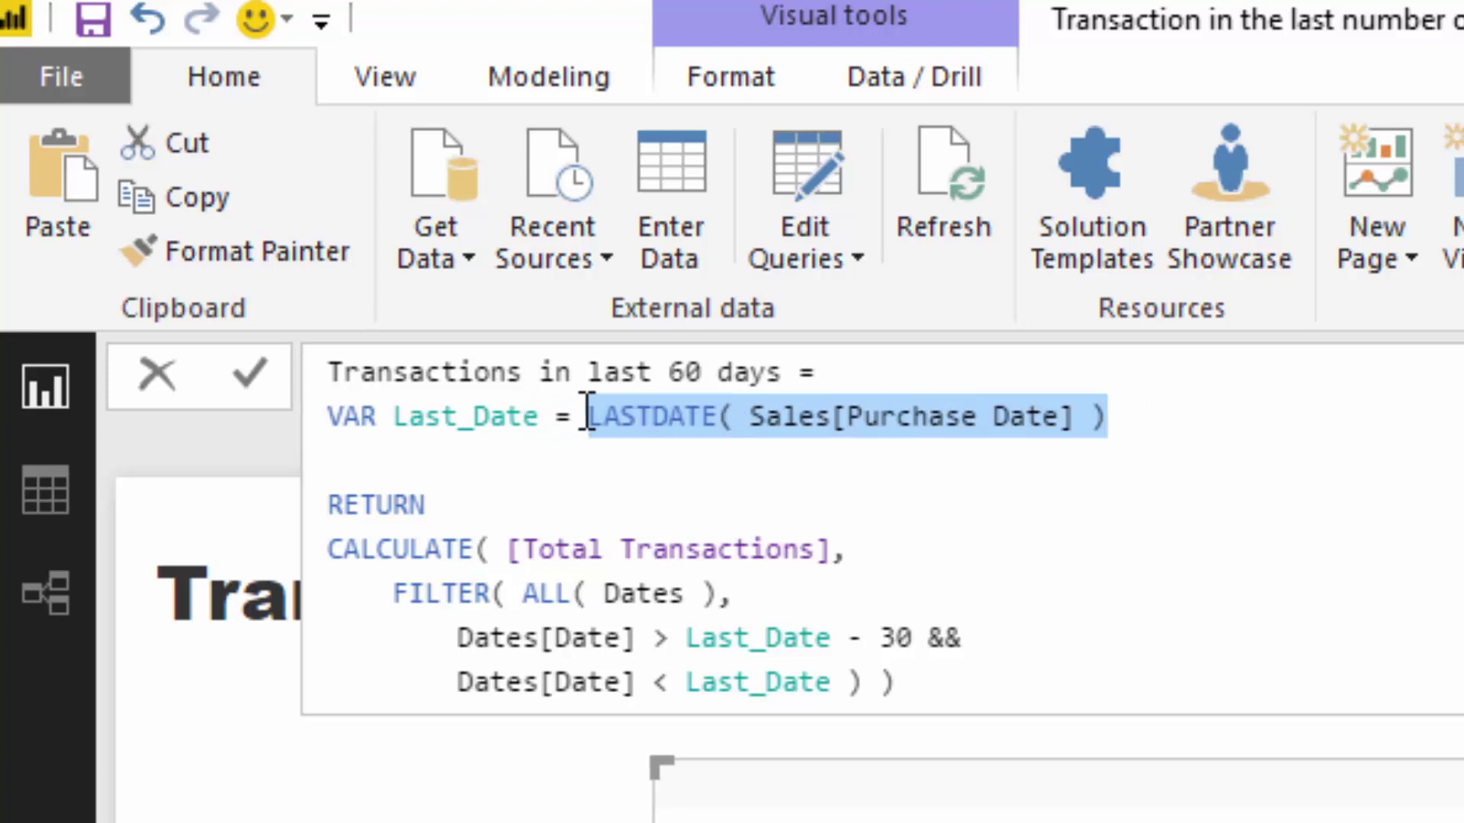
{"action": "left_click", "coordinate": [587, 416]}
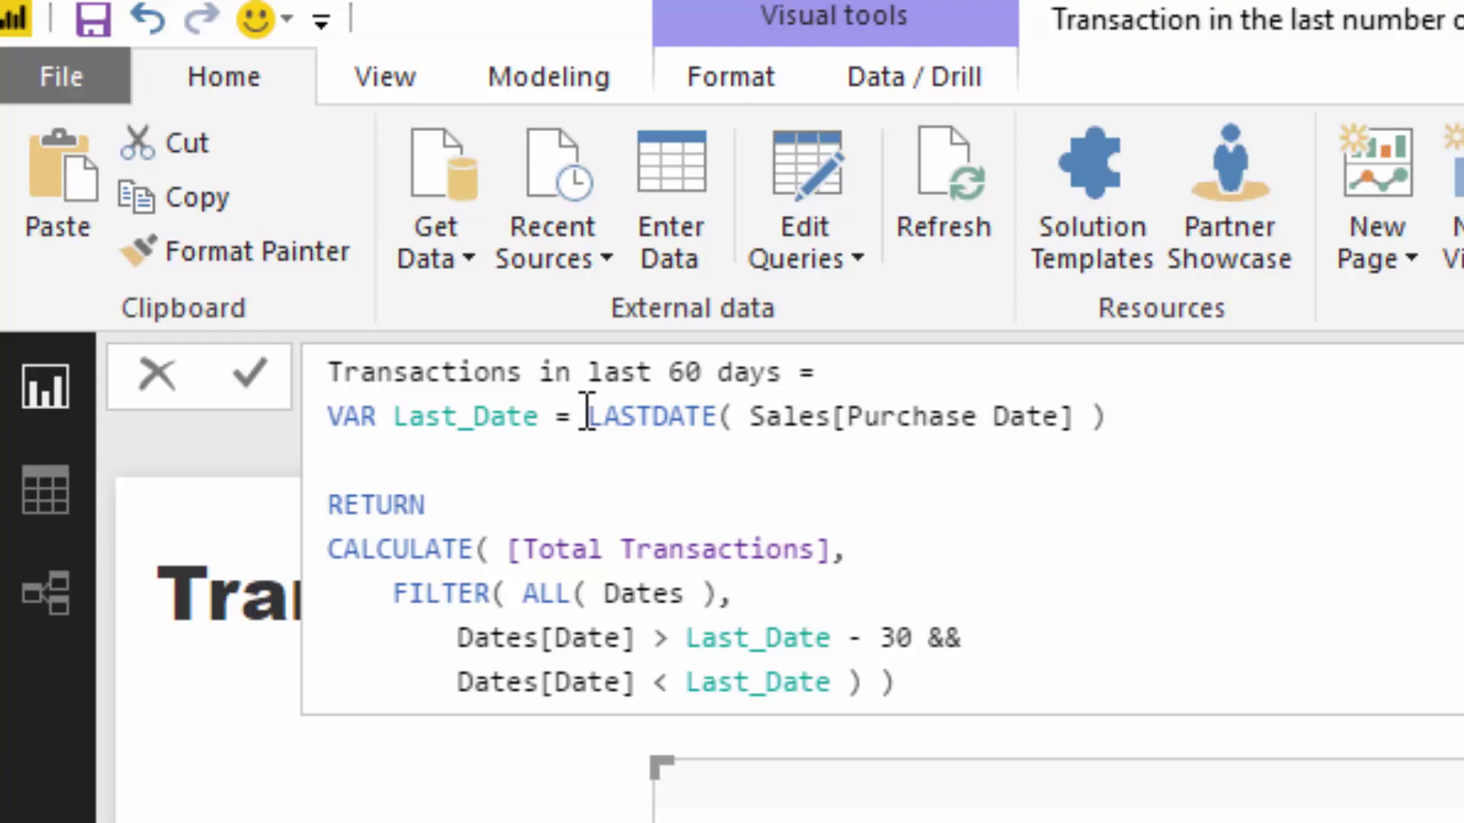
Step: Try TODAY() for Last_Date, then restore LASTDATE( Sales[Purchase Date] )
{"action": "left_click_drag", "start_coordinate": [587, 416], "coordinate": [1217, 416]}
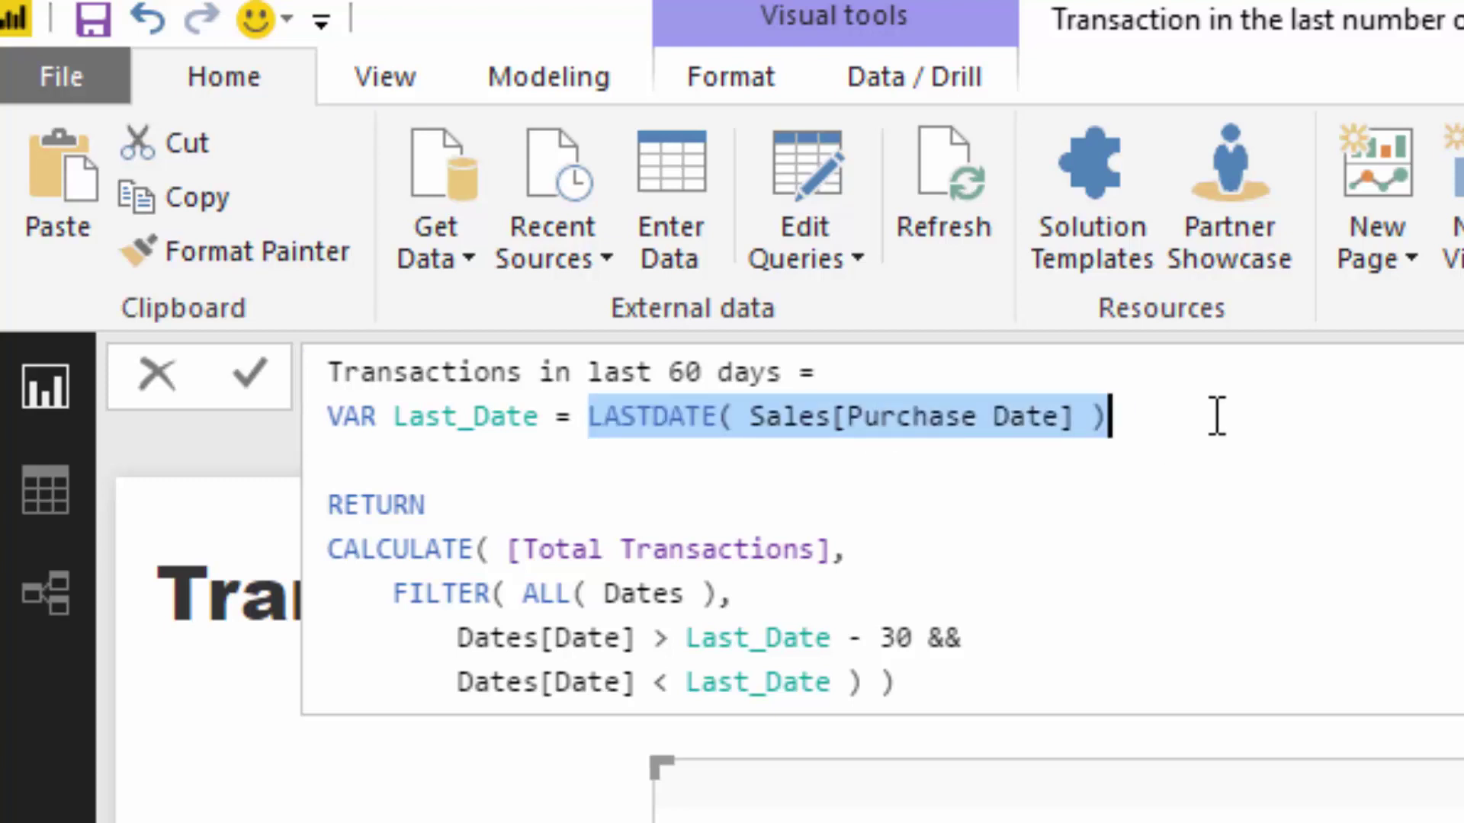
{"action": "type", "text": "TODAY"}
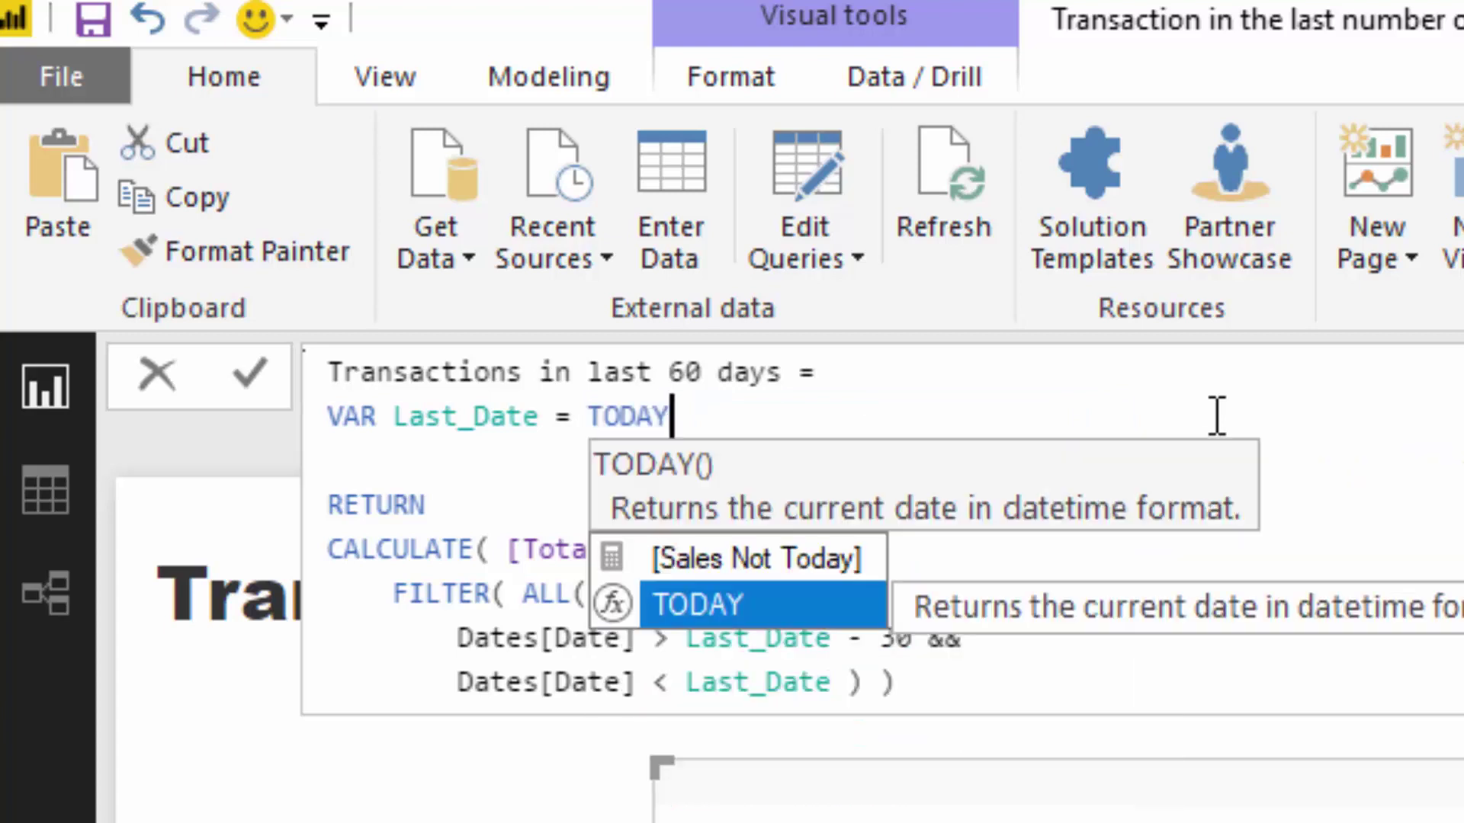
{"action": "key", "text": "Tab"}
{"action": "key", "text": "ctrl+shift+Left"}
{"action": "key", "text": "ctrl+shift+Left"}
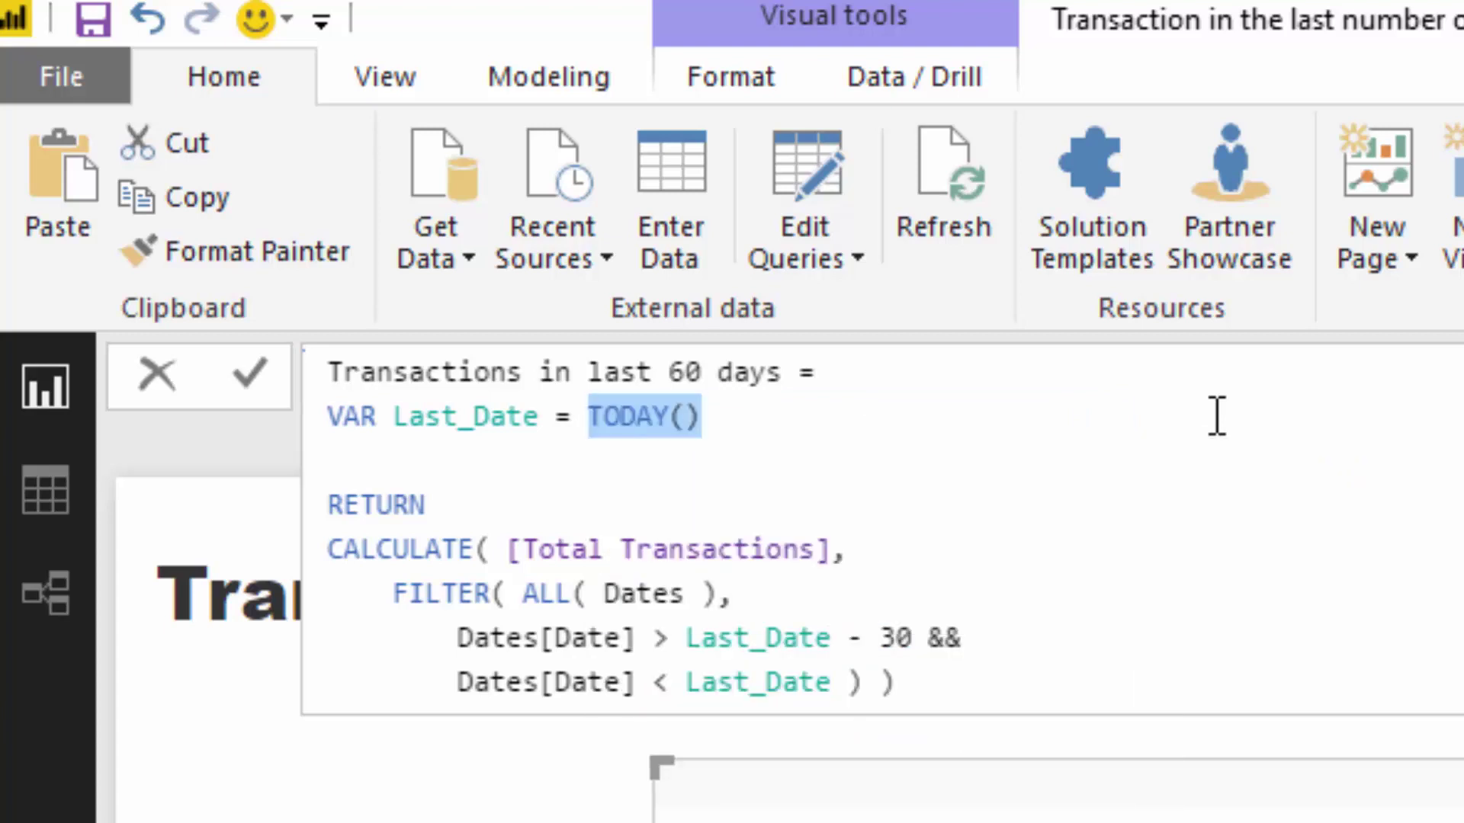
{"action": "type", "text": "Las"}
{"action": "key", "text": "Tab"}
{"action": "type", "text": "Pu"}
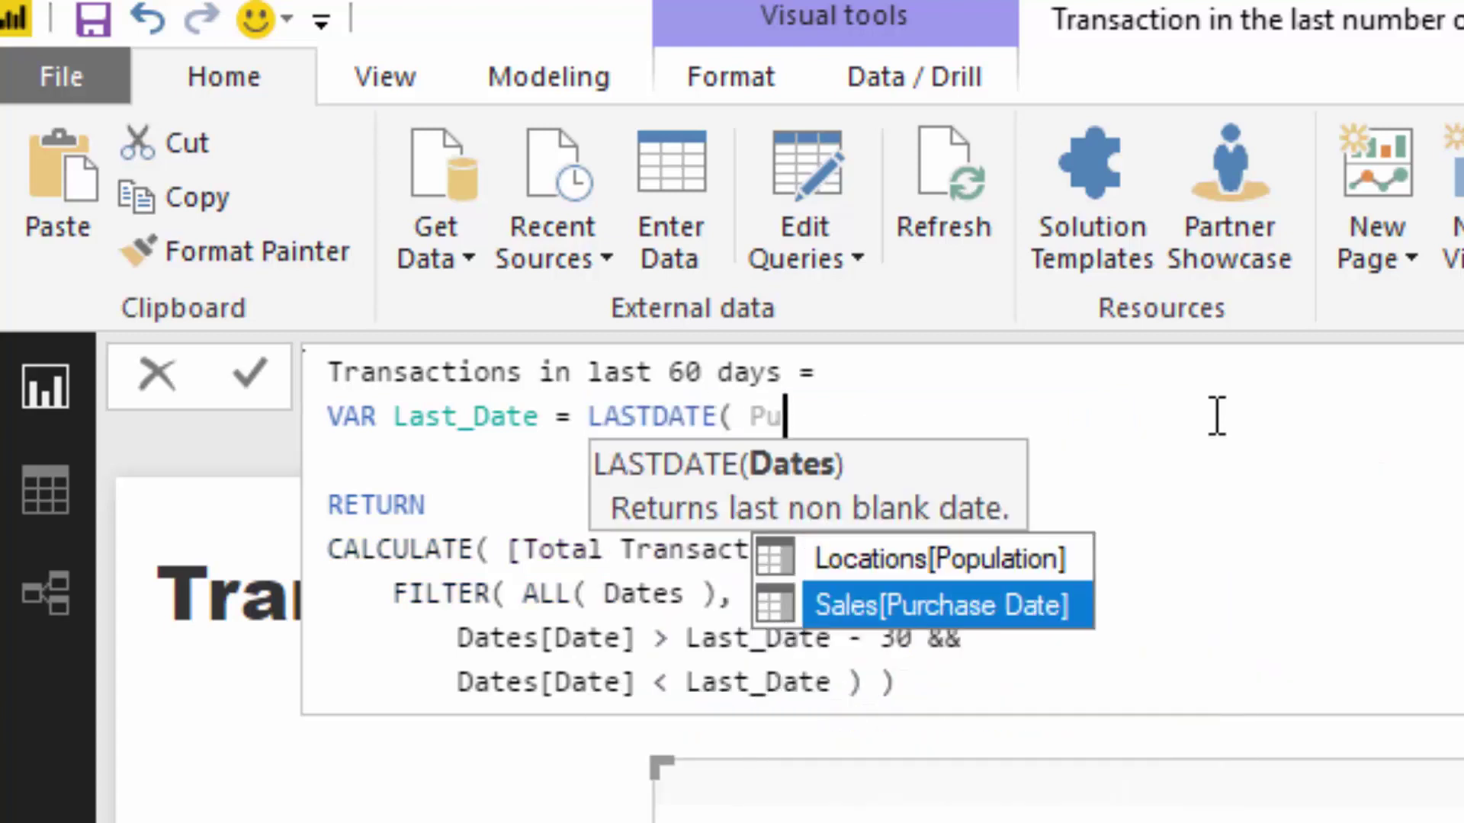
{"action": "type", "text": "rh"}
{"action": "key", "text": "BackSpace"}
{"action": "key", "text": "BackSpace"}
{"action": "key", "text": "Tab"}
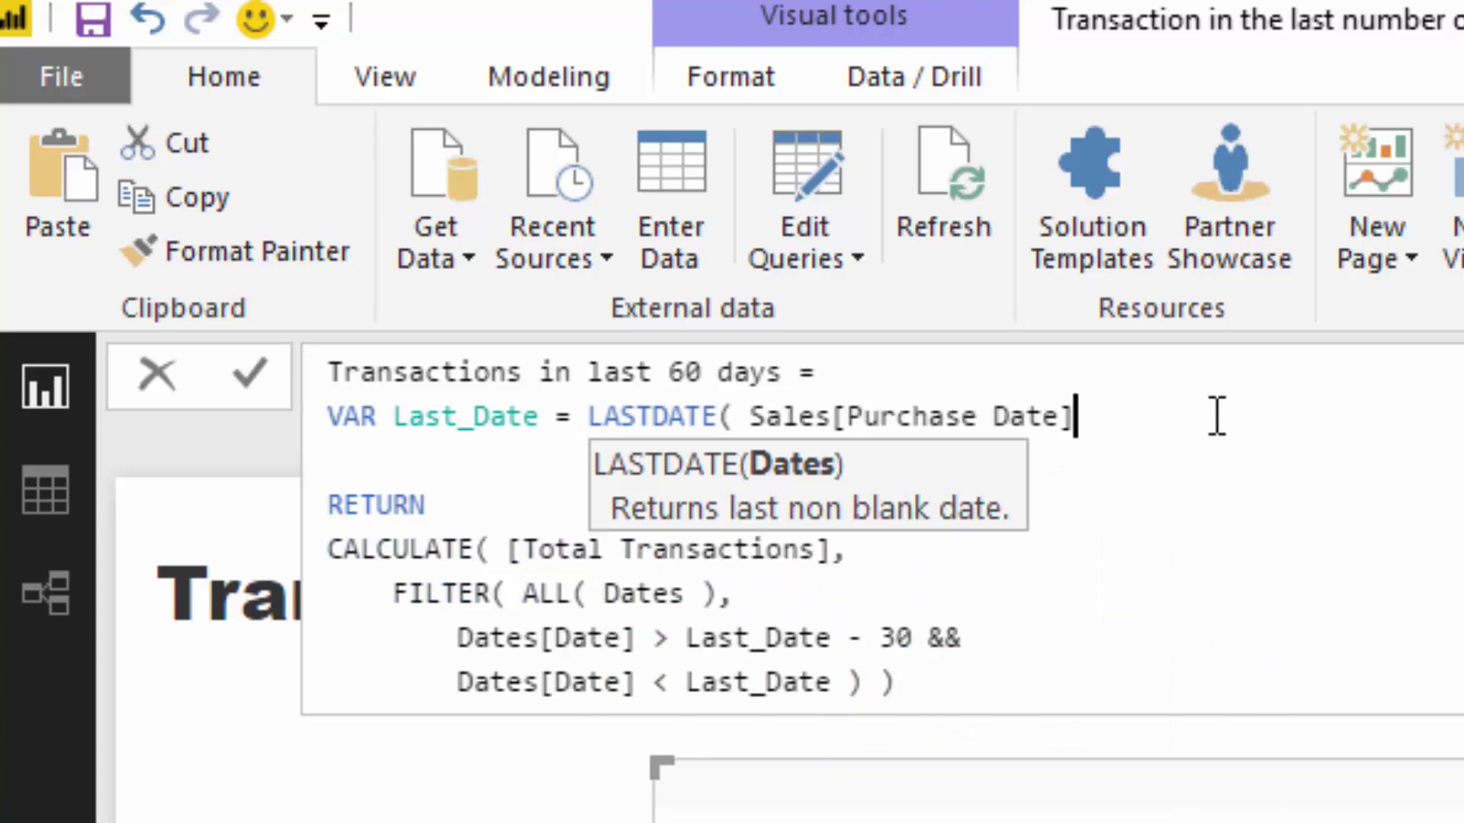
{"action": "type", "text": ")"}
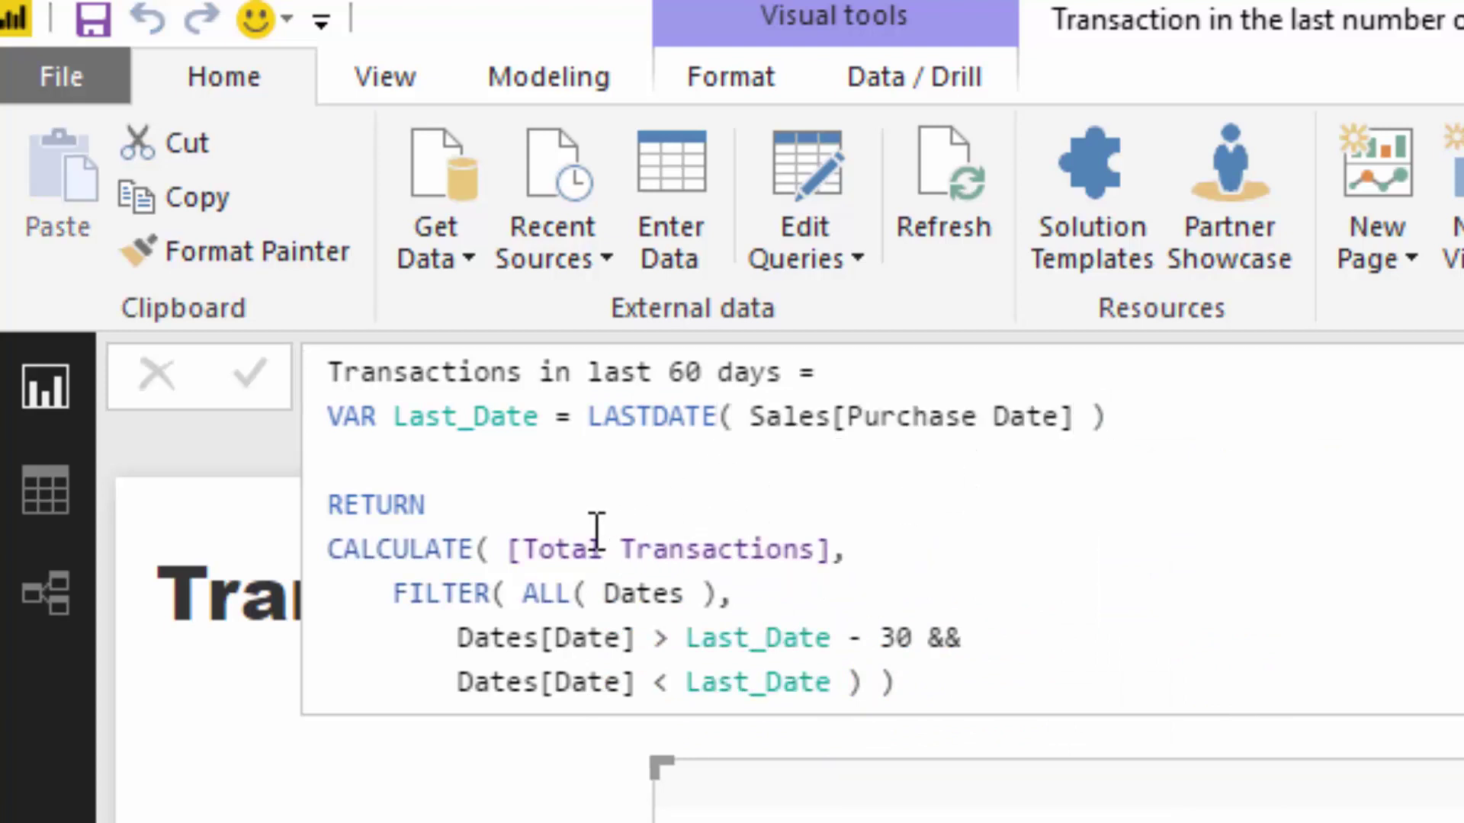
Step: Explain CALCULATE over [Total Transactions] and select the 30-day offset
{"action": "left_click_drag", "start_coordinate": [509, 548], "coordinate": [841, 547]}
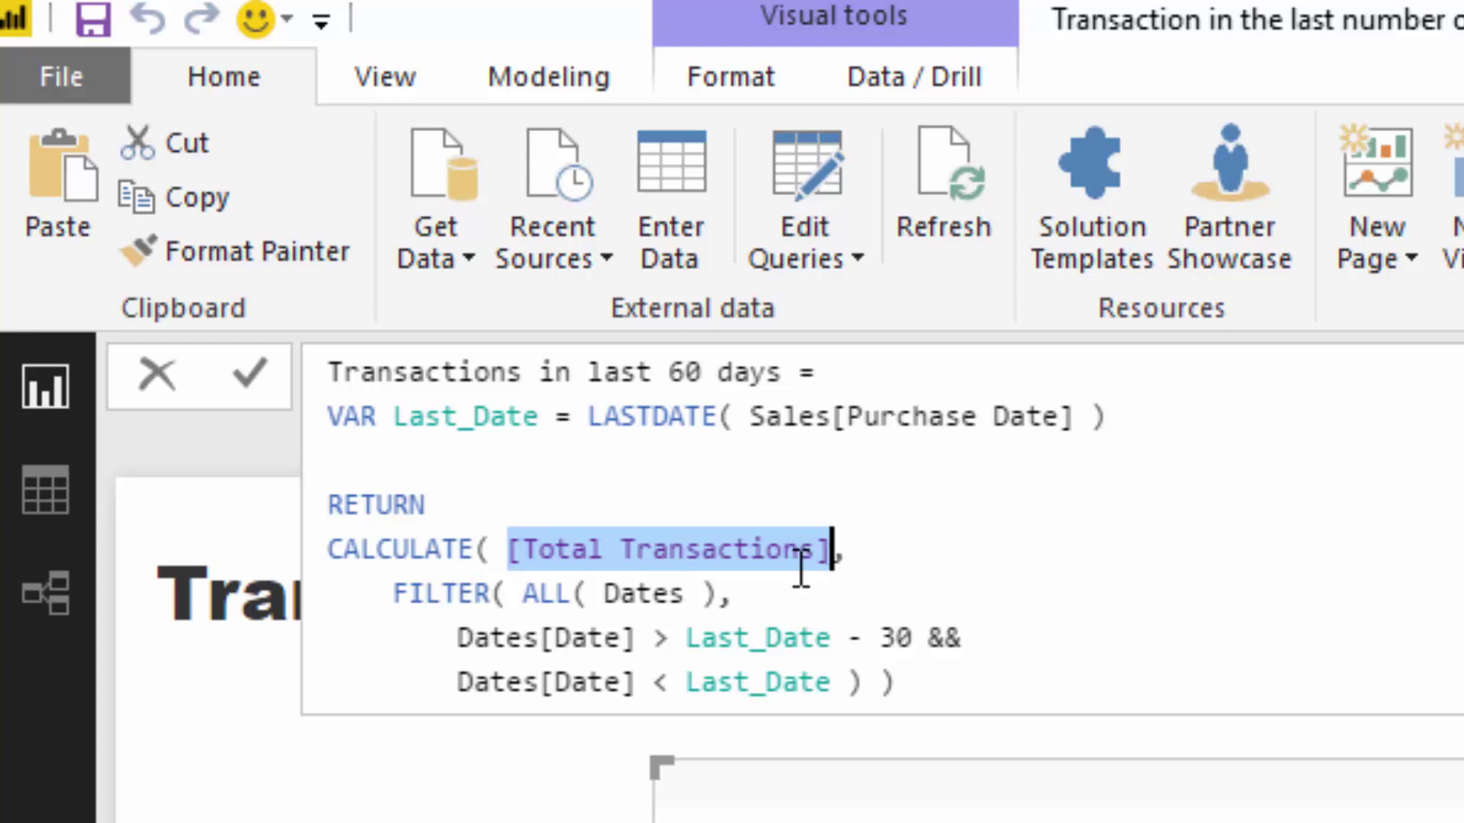
{"action": "left_click_drag", "start_coordinate": [490, 549], "coordinate": [297, 580]}
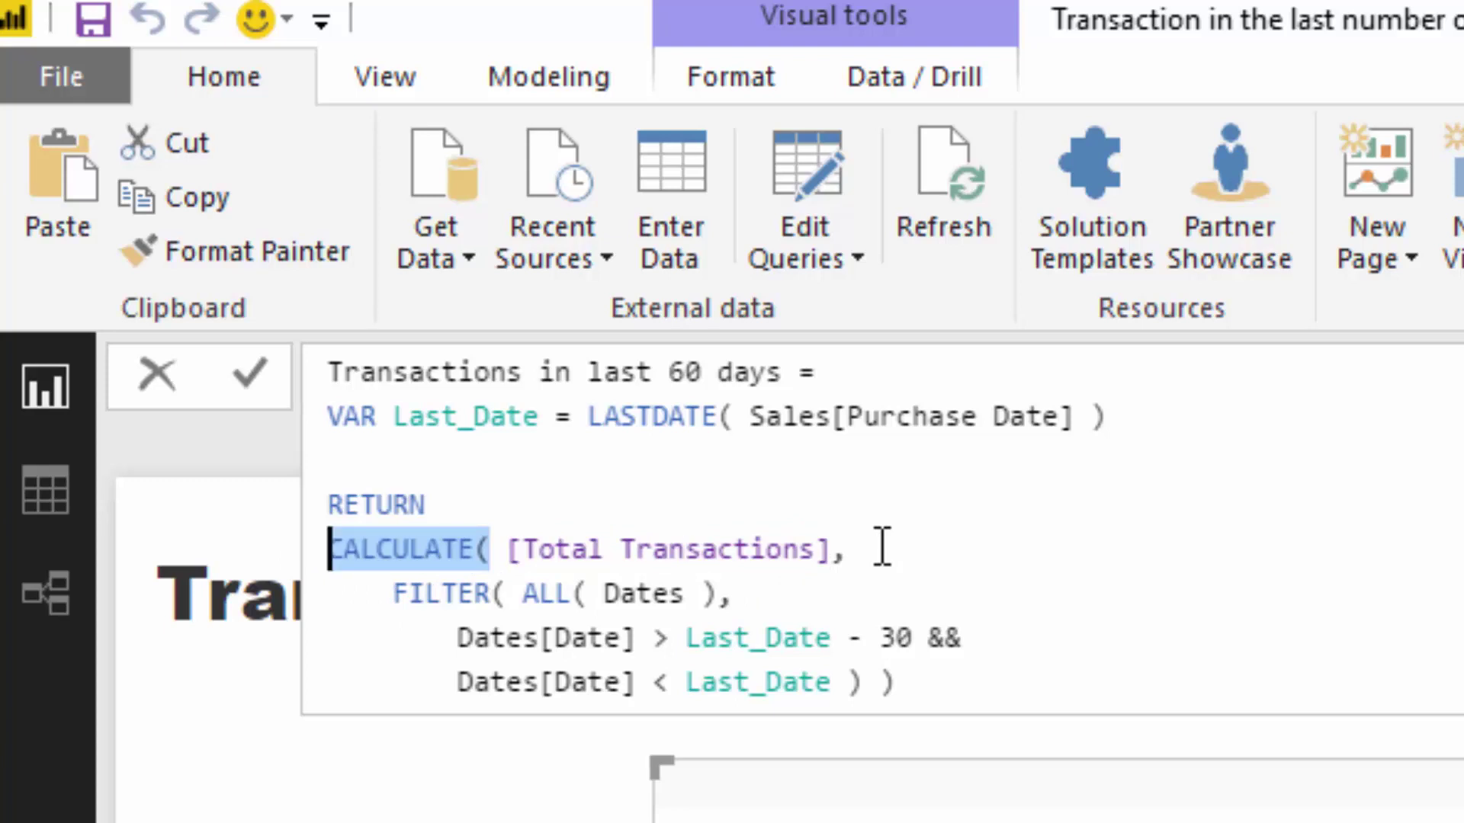
{"action": "left_click_drag", "start_coordinate": [882, 547], "coordinate": [510, 549]}
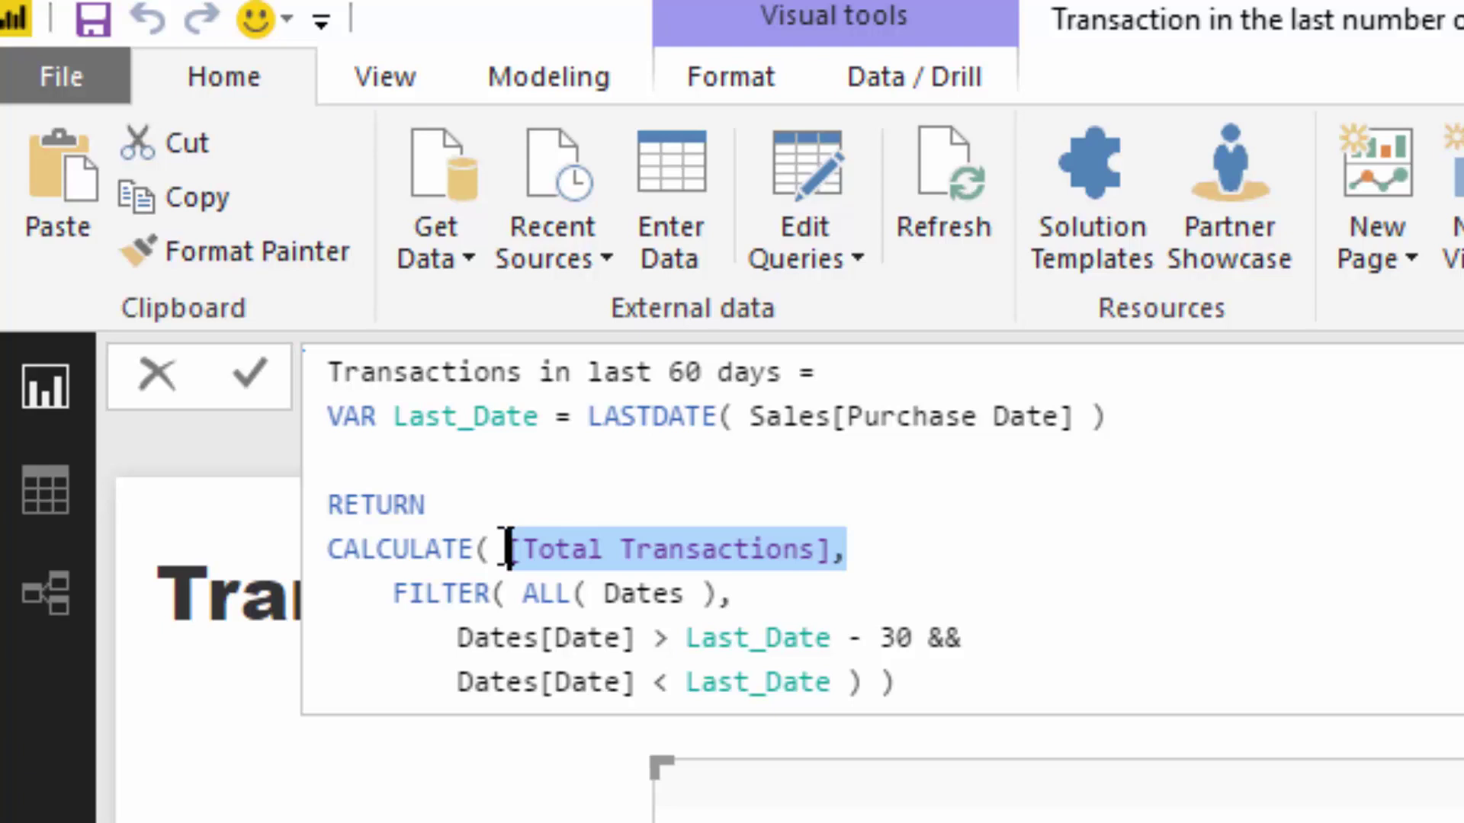
{"action": "double_click", "coordinate": [900, 637]}
Step: Change the offset to 60, commit, and explain FILTER( ALL( Dates ) ) and the Last_Date - 60 bound
{"action": "type", "text": "60"}
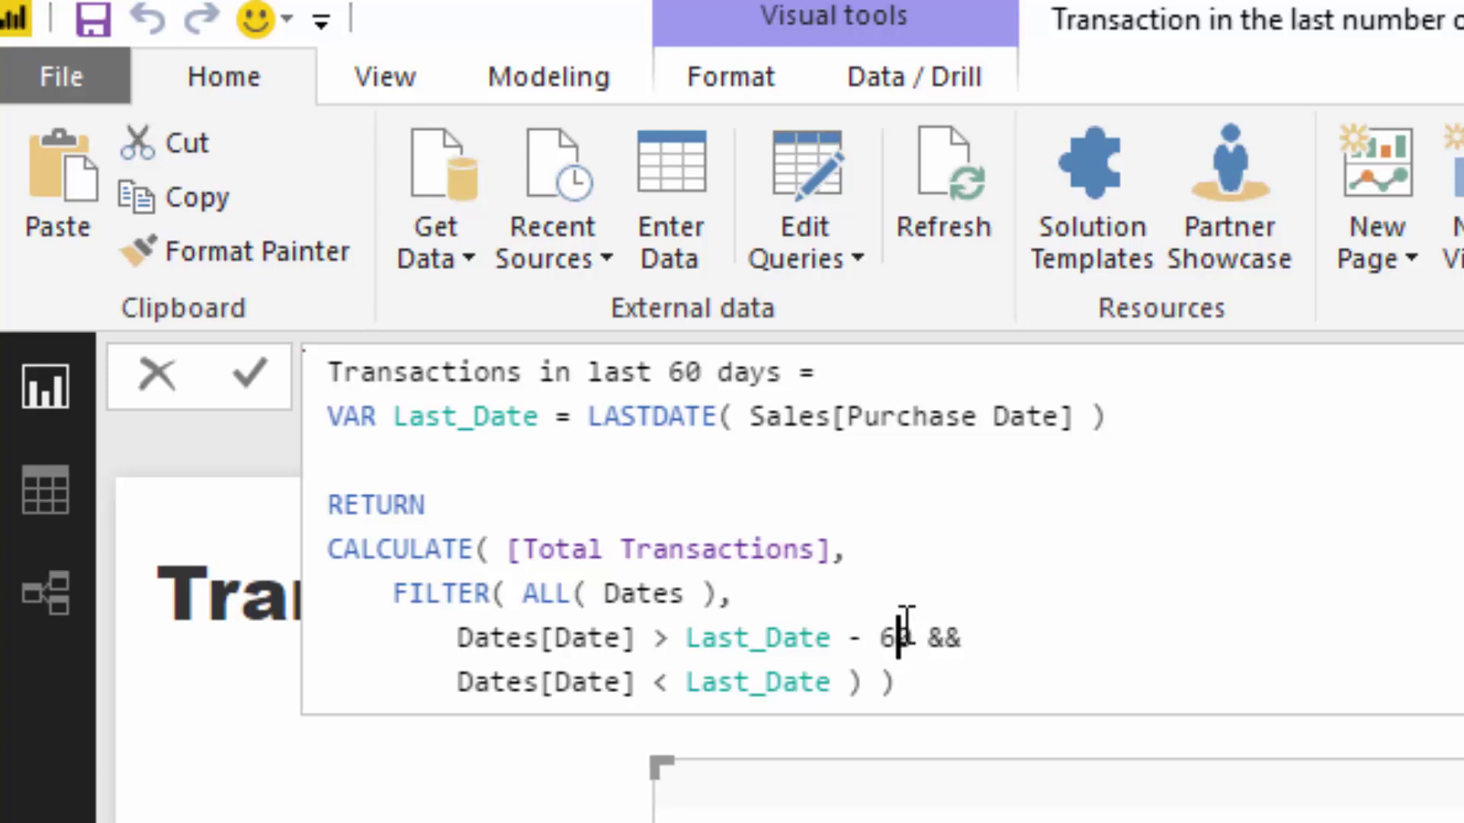
{"action": "key", "text": "Return"}
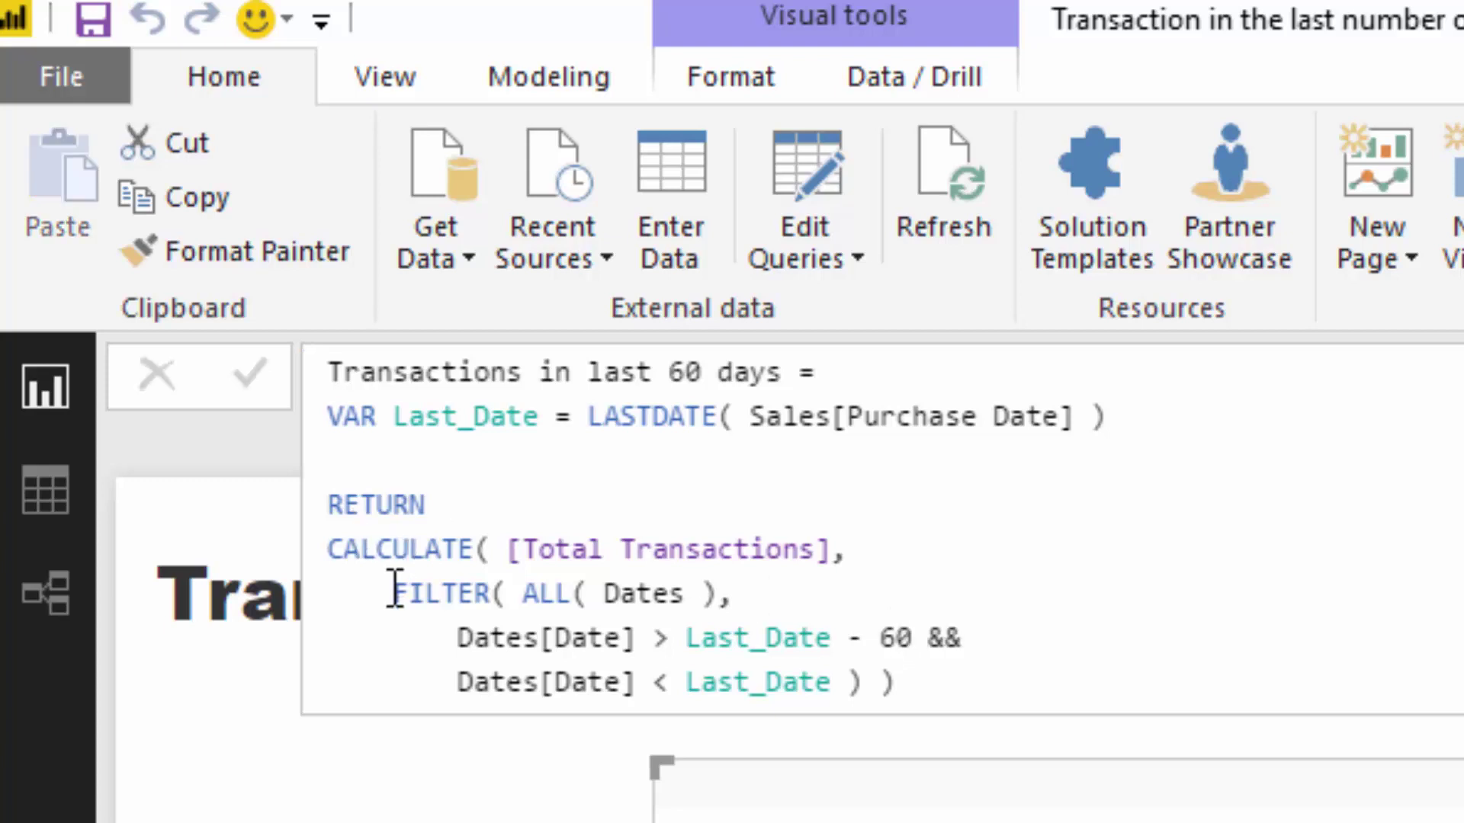
{"action": "left_click_drag", "start_coordinate": [396, 589], "coordinate": [754, 587]}
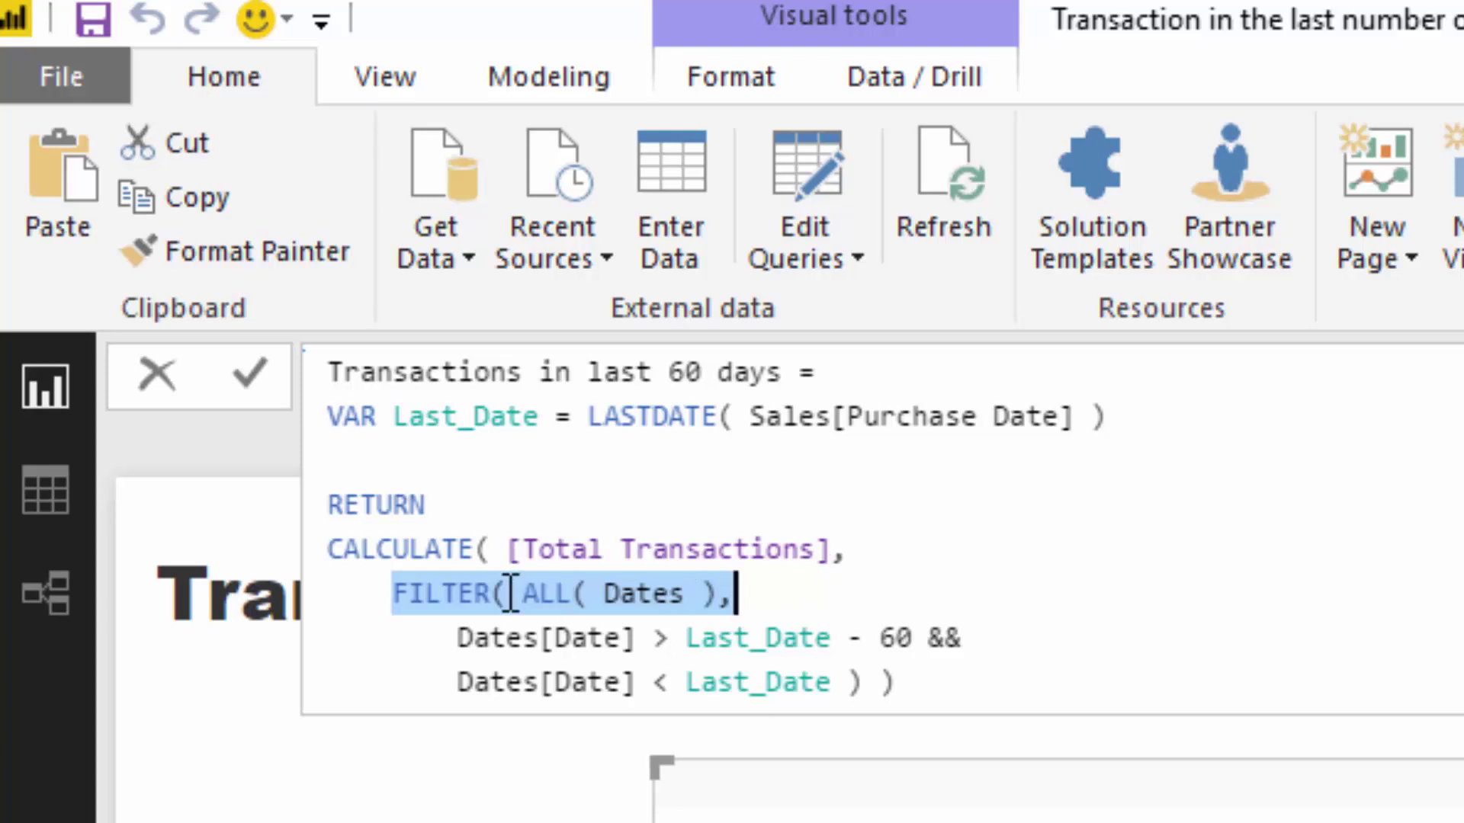
{"action": "left_click_drag", "start_coordinate": [522, 593], "coordinate": [721, 593]}
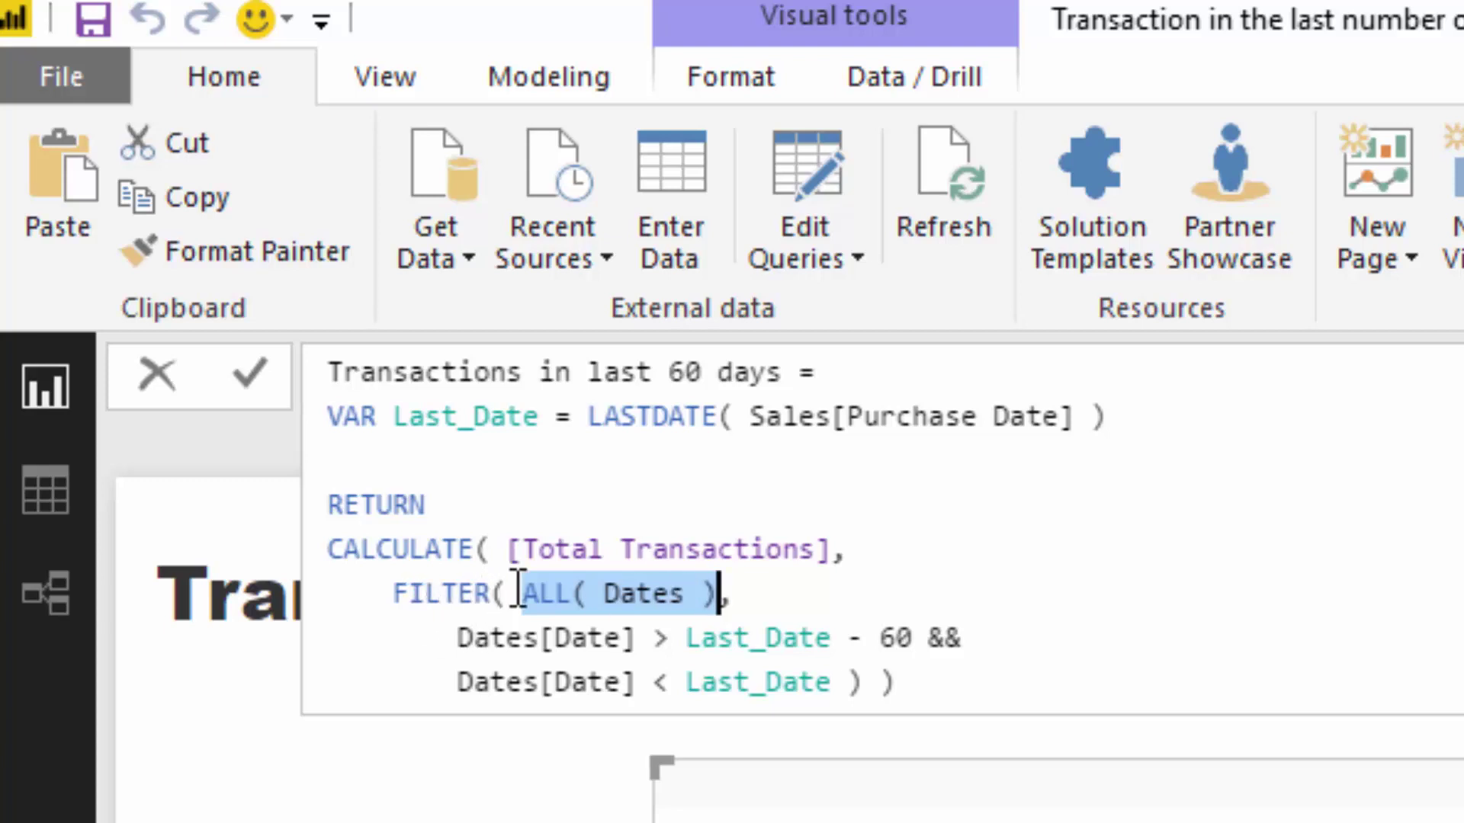
{"action": "left_click_drag", "start_coordinate": [507, 593], "coordinate": [741, 593]}
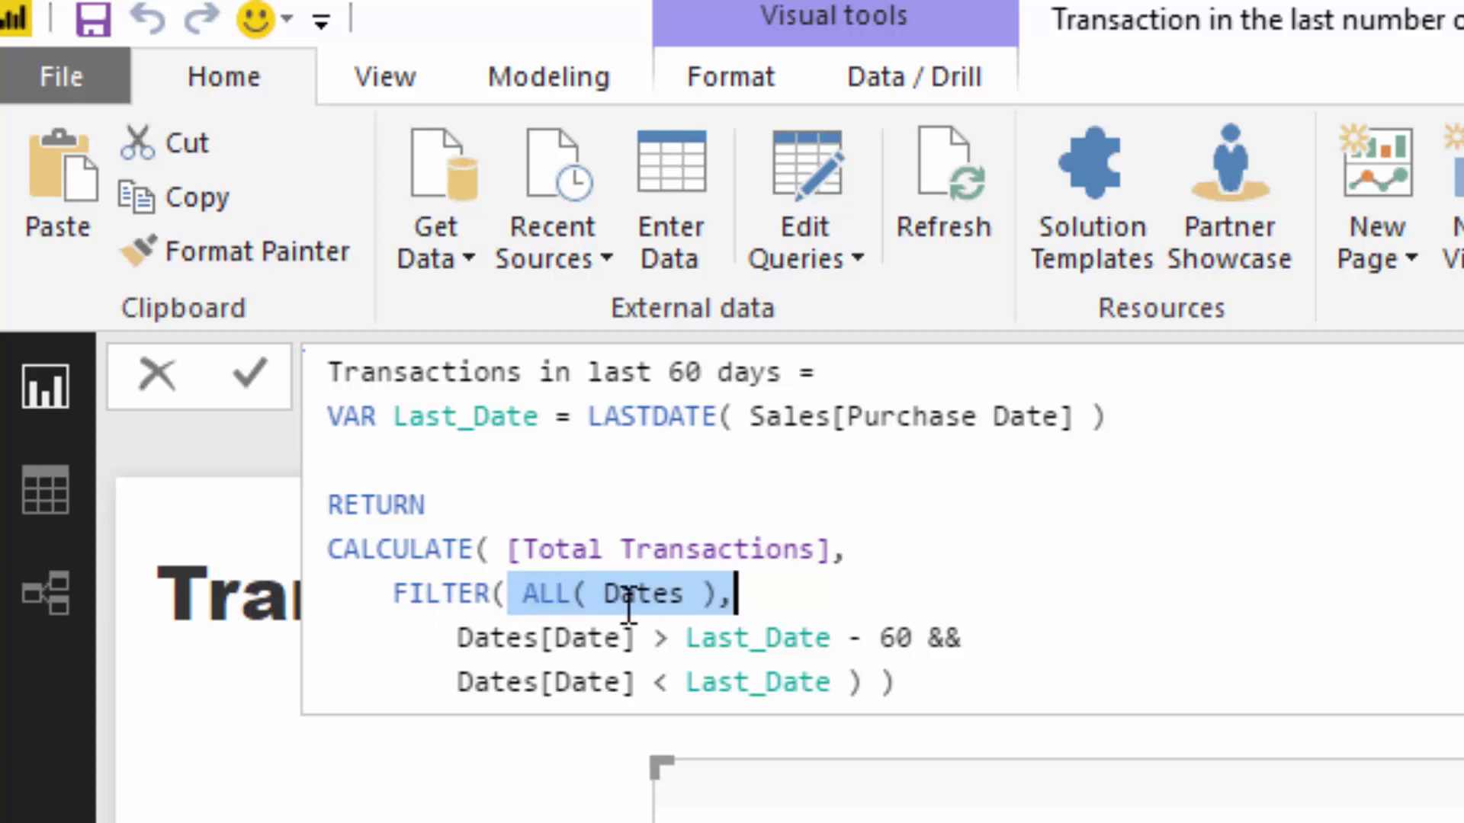
{"action": "left_click_drag", "start_coordinate": [458, 637], "coordinate": [627, 638]}
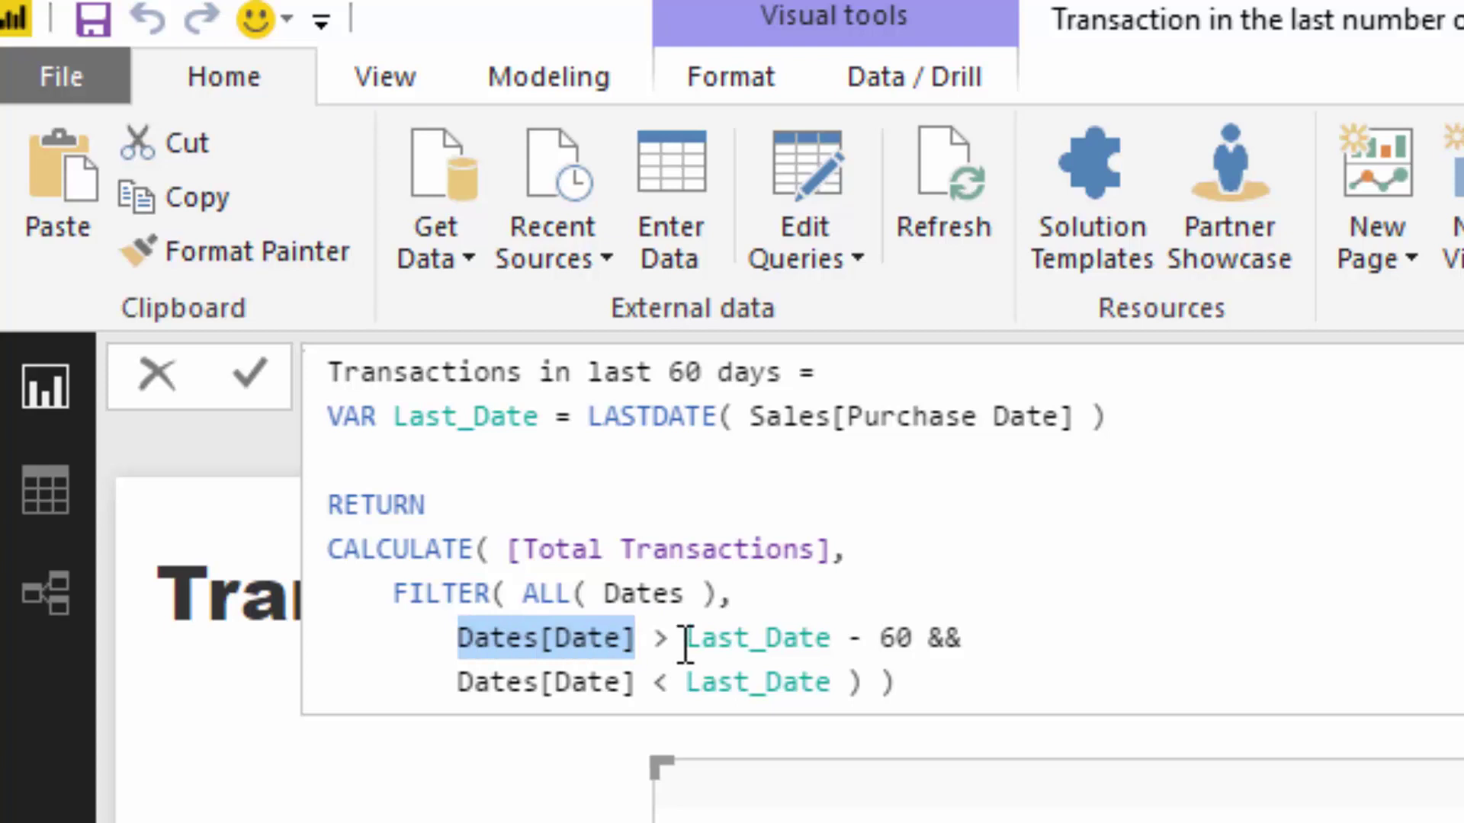
{"action": "left_click_drag", "start_coordinate": [686, 639], "coordinate": [935, 638]}
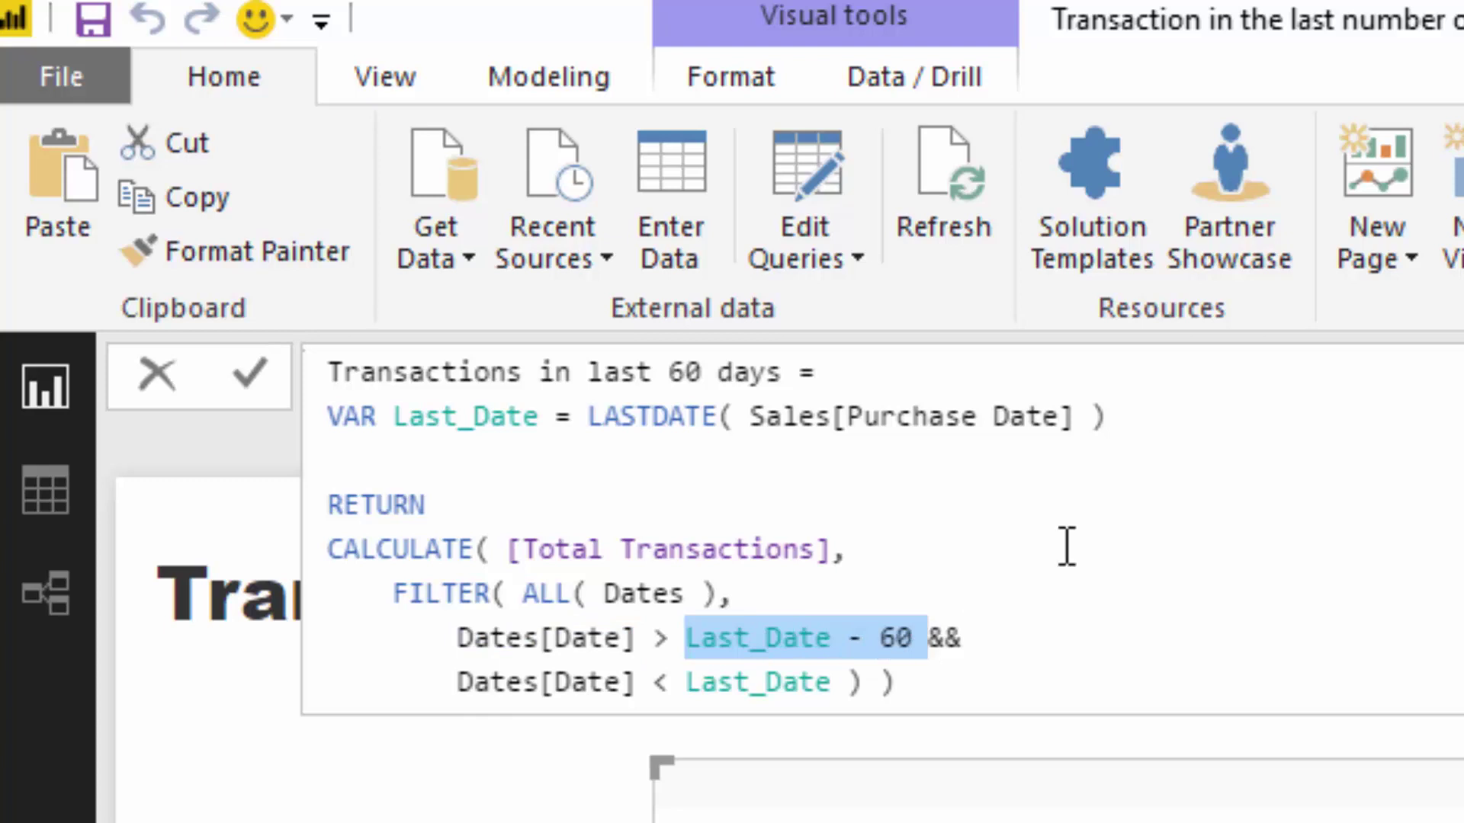
Step: Make the upper bound inclusive with Dates[Date] <= Last_Date and commit
{"action": "left_click_drag", "start_coordinate": [1194, 416], "coordinate": [599, 416]}
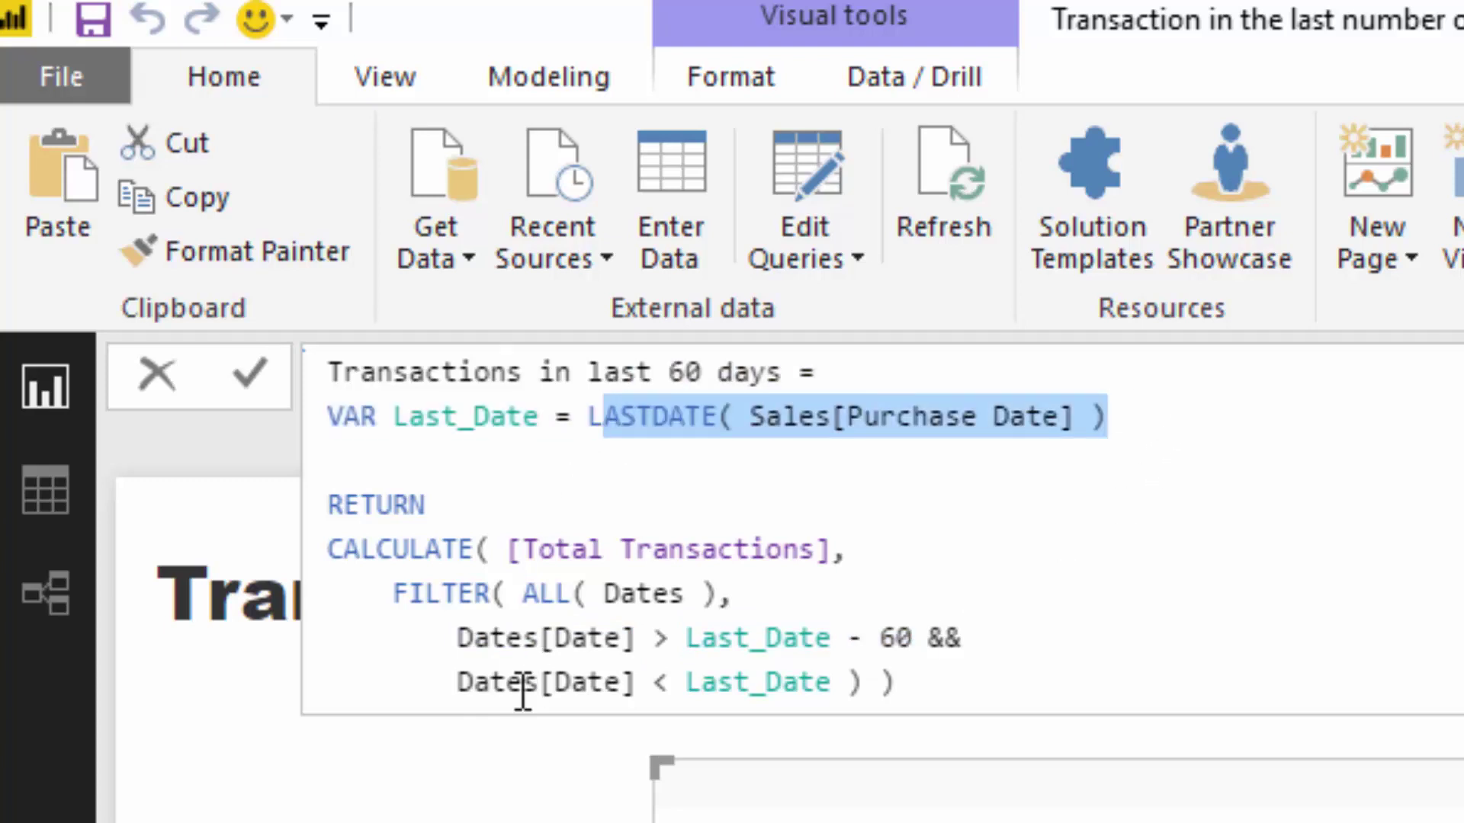
{"action": "left_click_drag", "start_coordinate": [457, 682], "coordinate": [903, 686]}
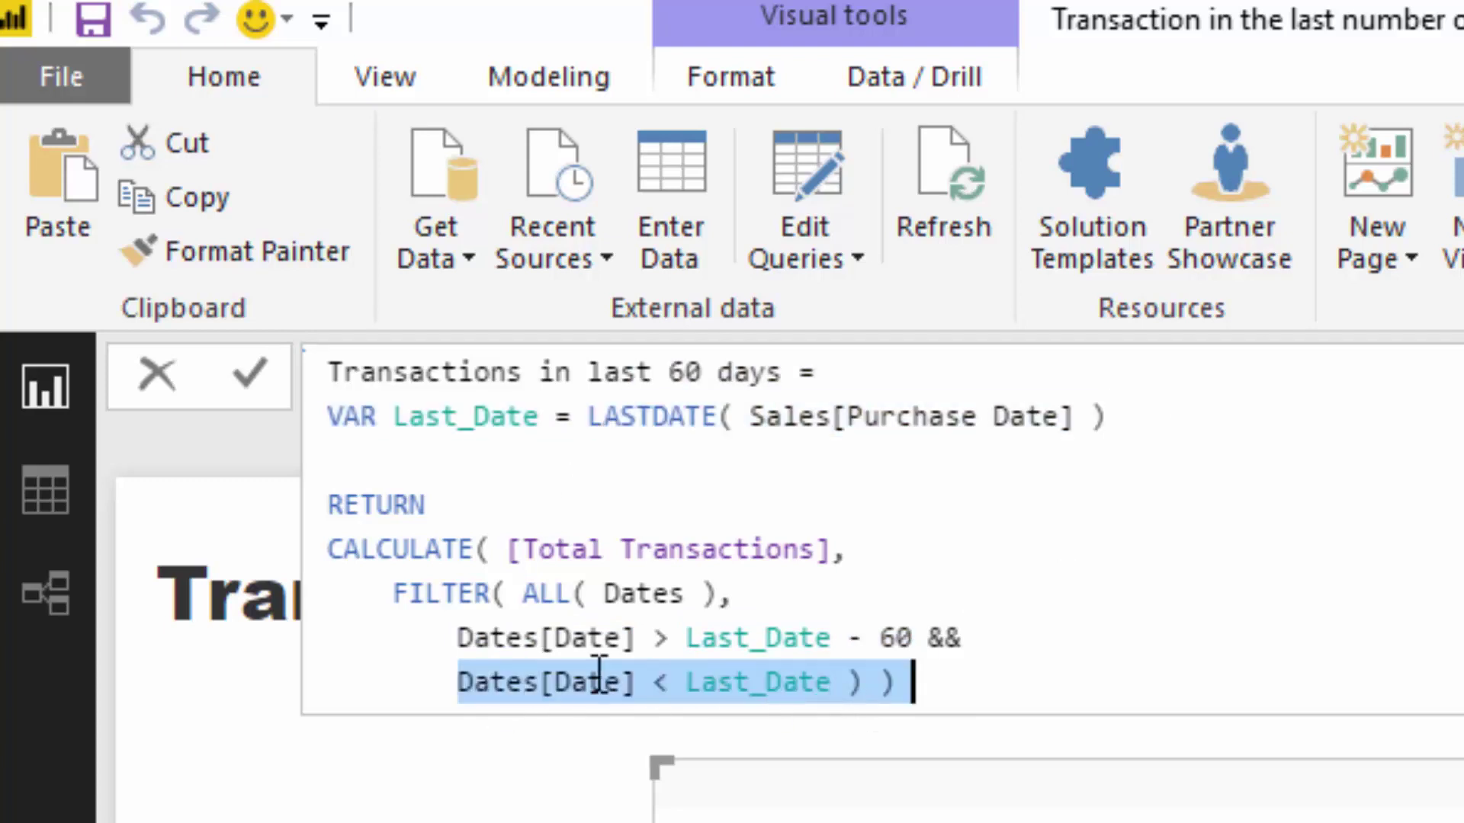
{"action": "left_click", "coordinate": [667, 683]}
{"action": "type", "text": "="}
{"action": "key", "text": "Return"}
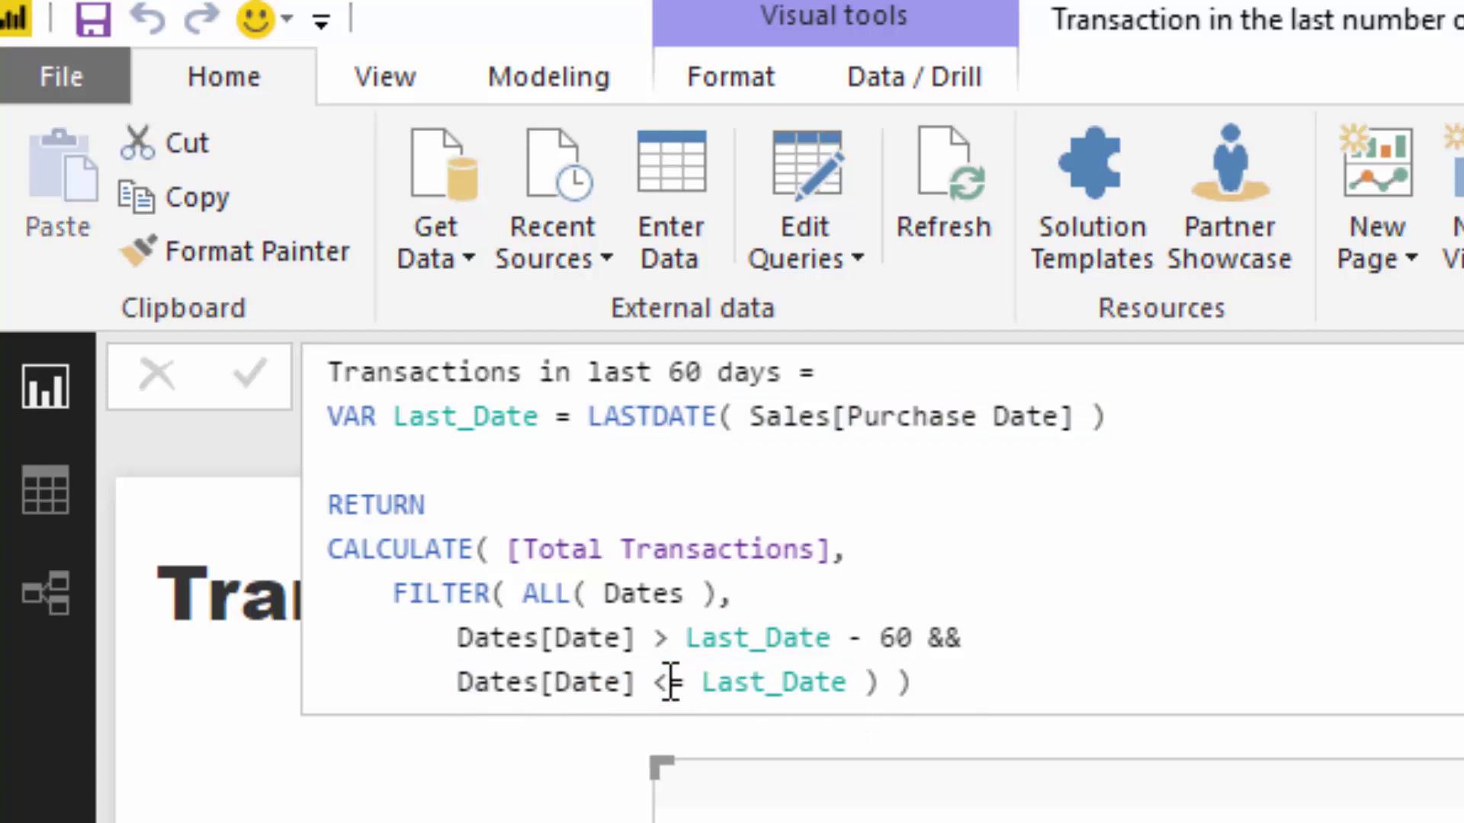
{"action": "left_click_drag", "start_coordinate": [884, 681], "coordinate": [343, 598]}
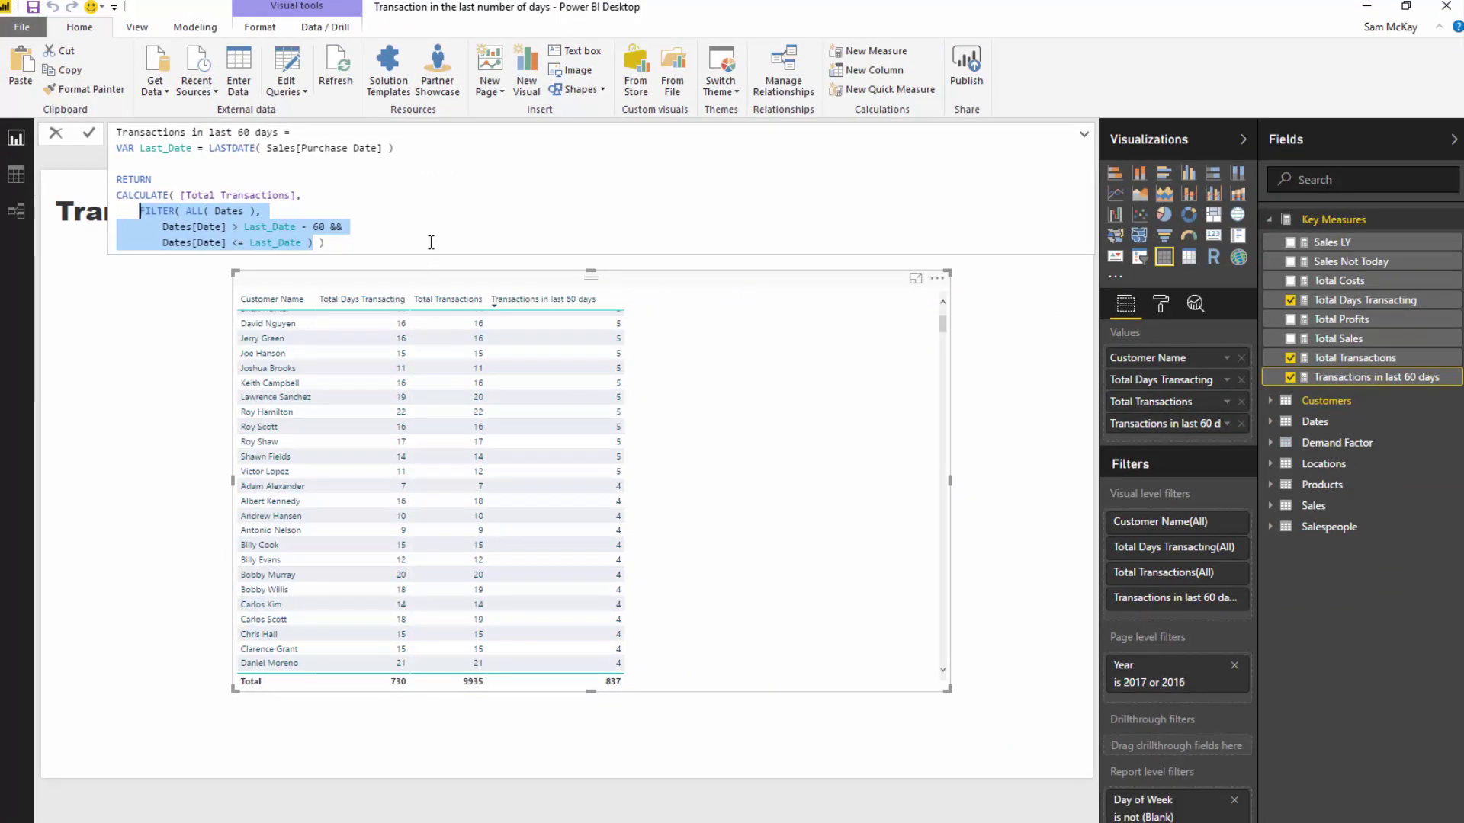
{"action": "left_click", "coordinate": [402, 252]}
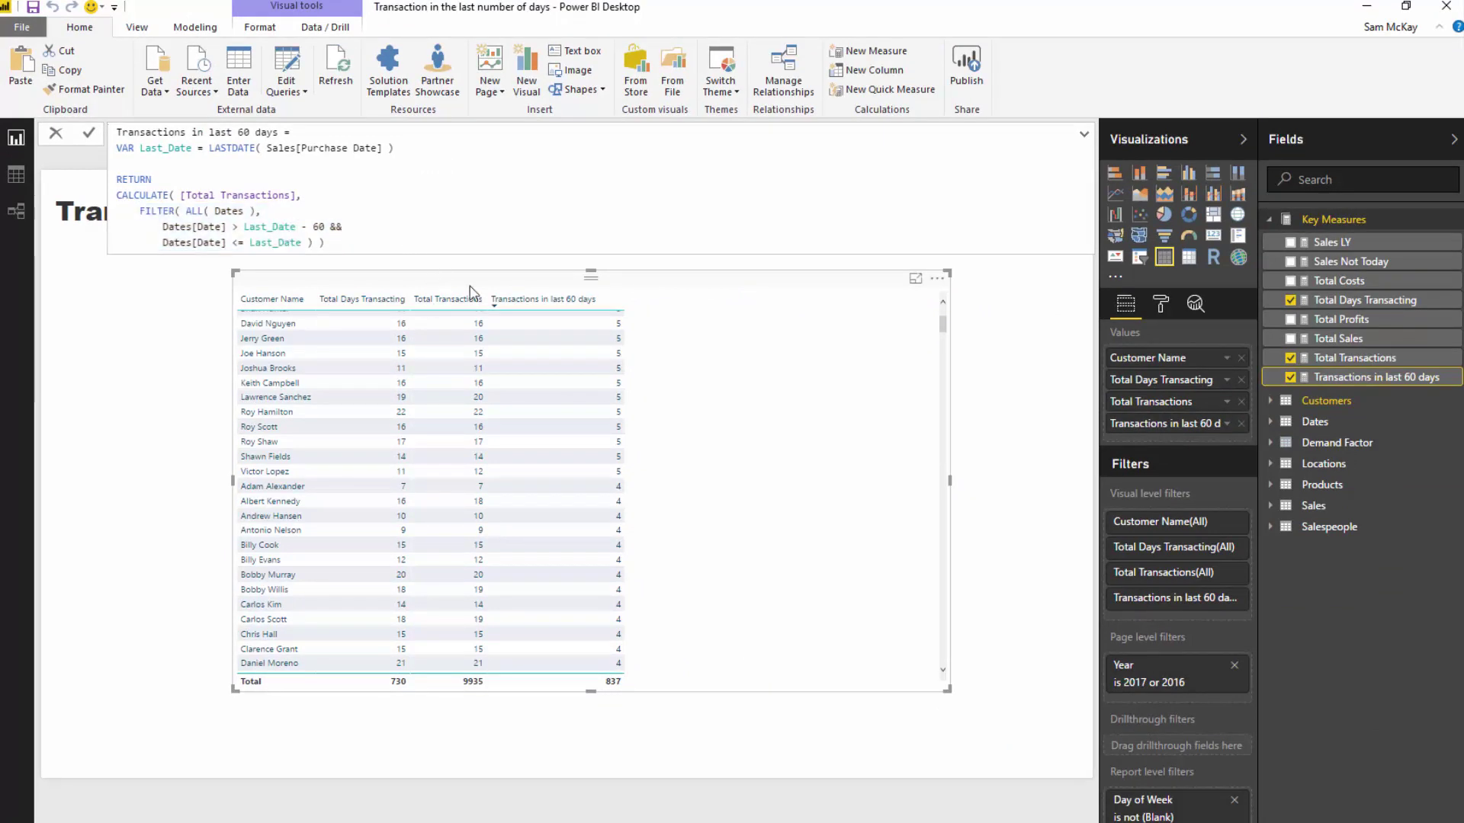
{"action": "left_click", "coordinate": [1341, 357]}
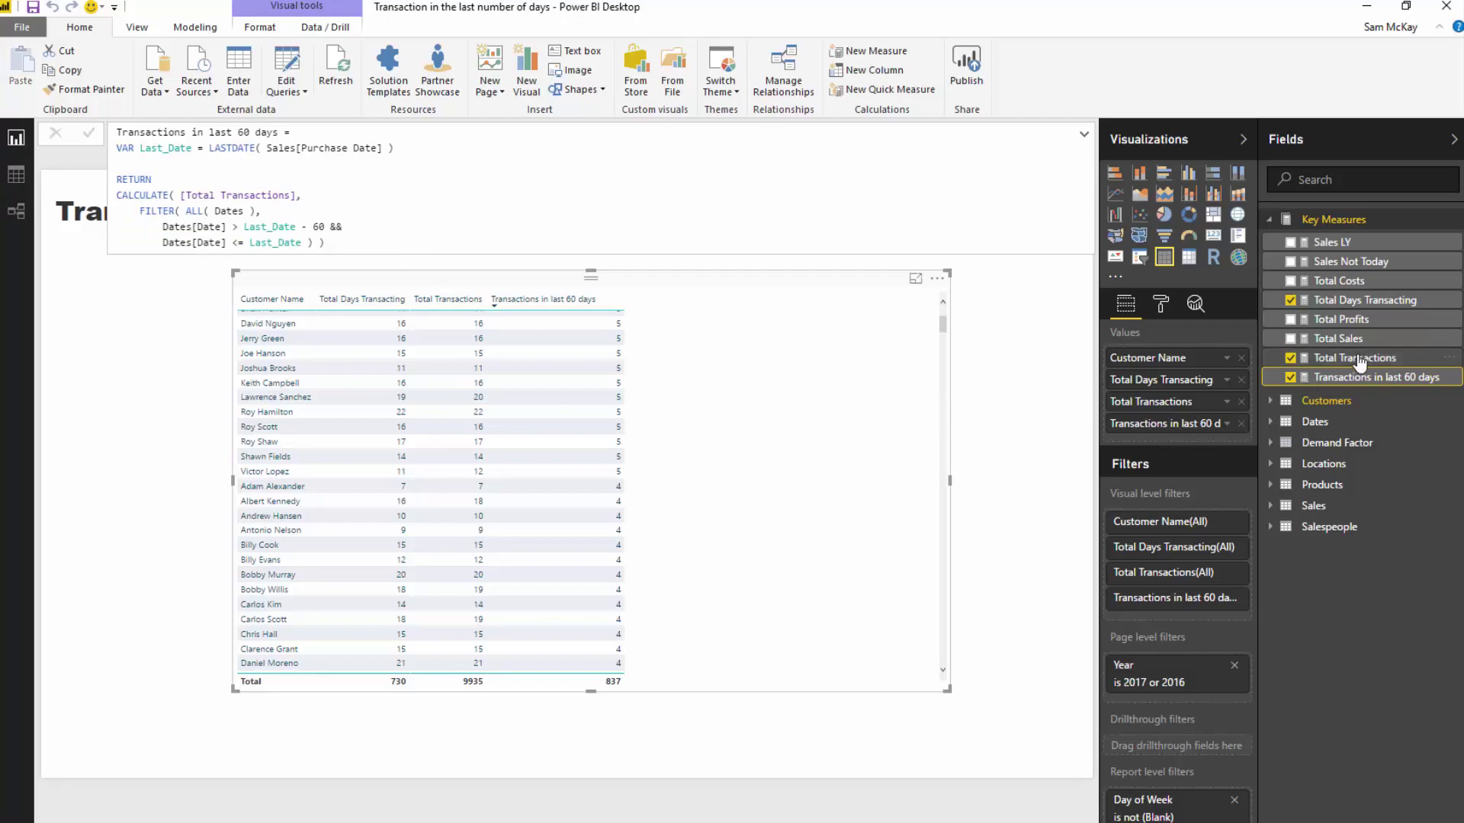
{"action": "left_click", "coordinate": [1364, 377]}
{"action": "left_click_drag", "start_coordinate": [336, 242], "coordinate": [114, 131]}
{"action": "key", "text": "ctrl+c"}
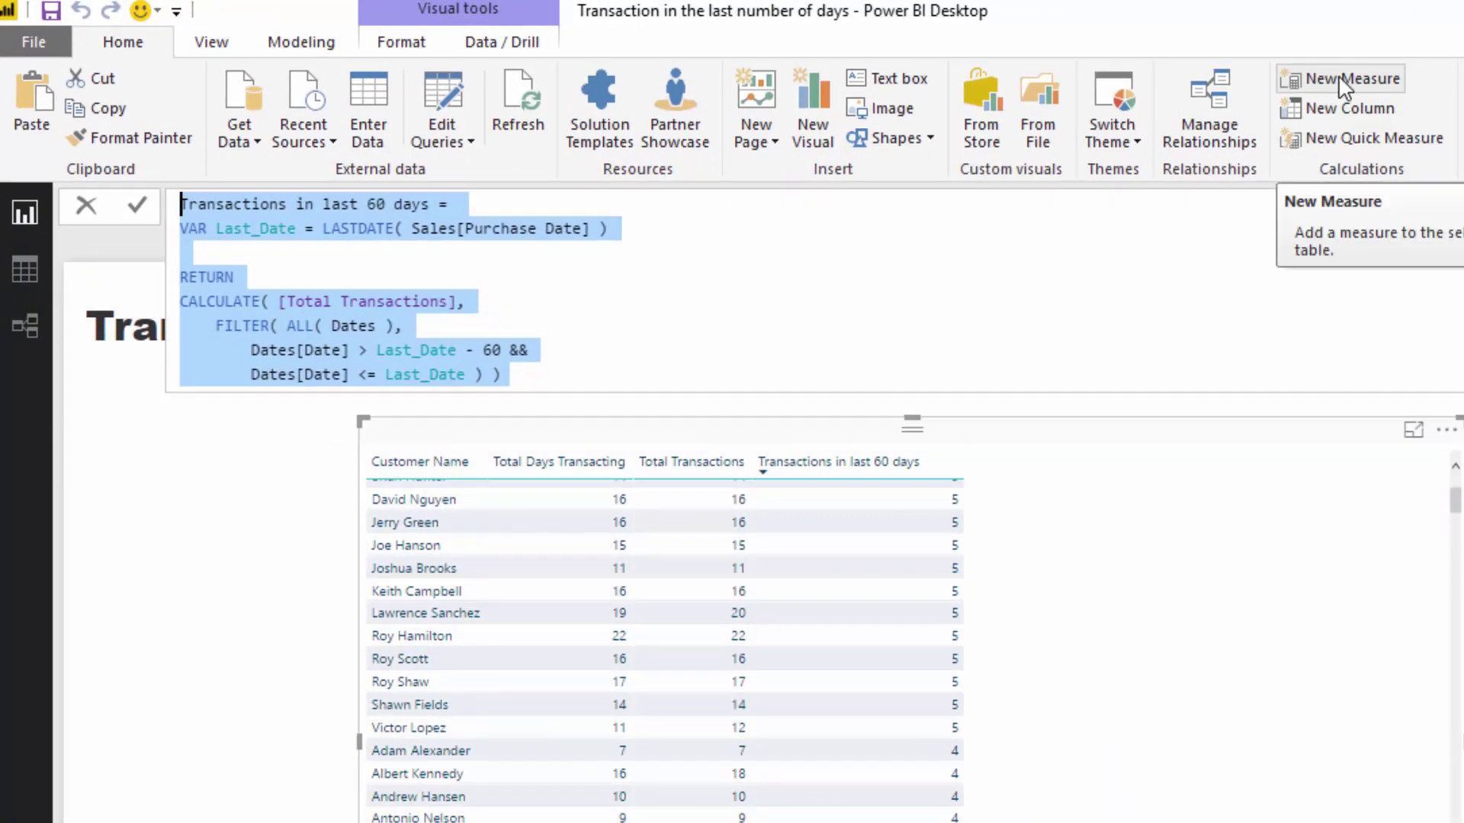
Step: Paste the 60-day formula into a new measure and rename it Transactions in last 180 days
{"action": "left_click", "coordinate": [1338, 75]}
{"action": "key", "text": "ctrl+v"}
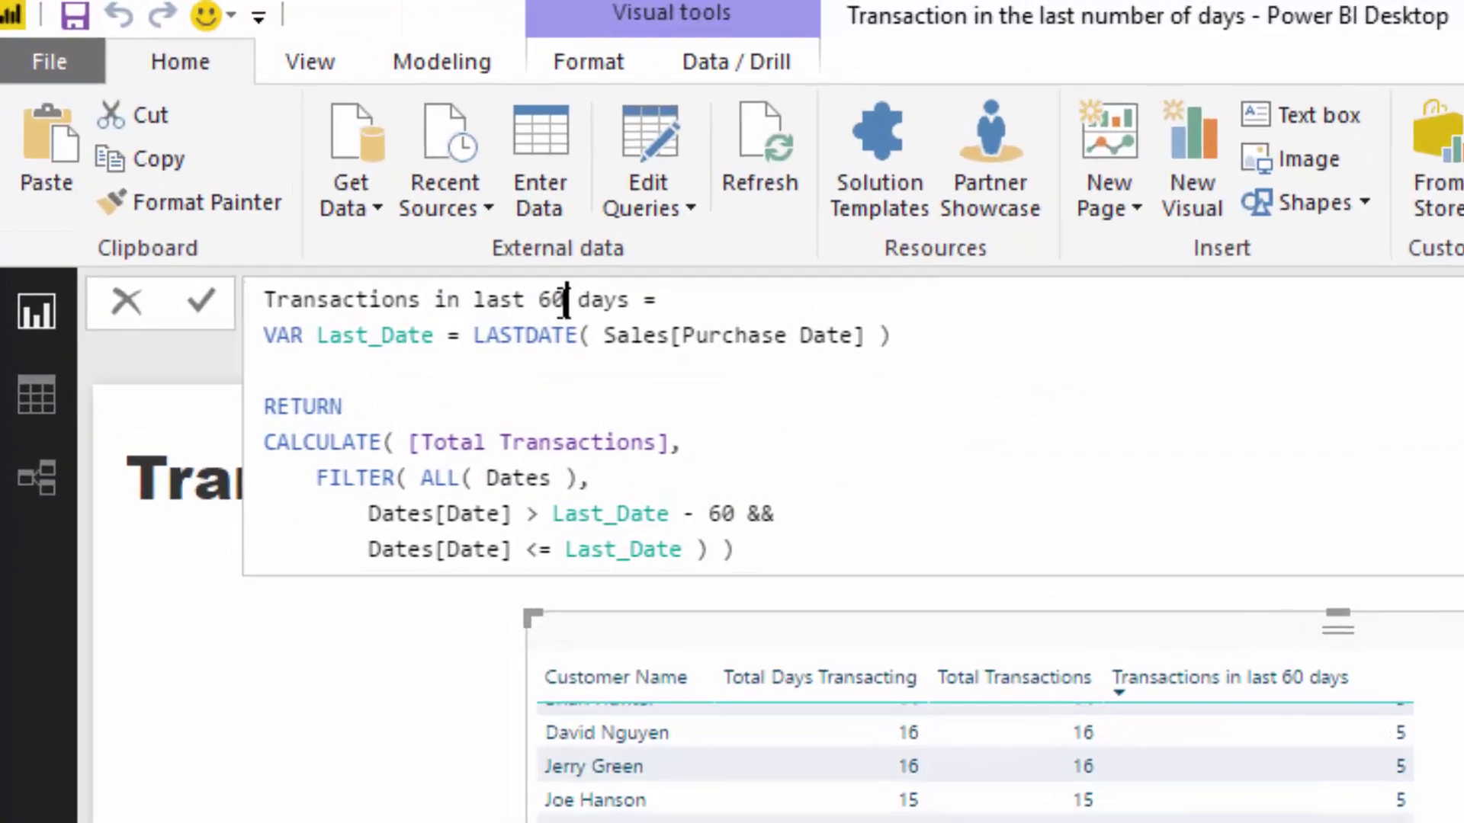
{"action": "left_click", "coordinate": [377, 205]}
{"action": "double_click", "coordinate": [736, 396]}
{"action": "type", "text": "180"}
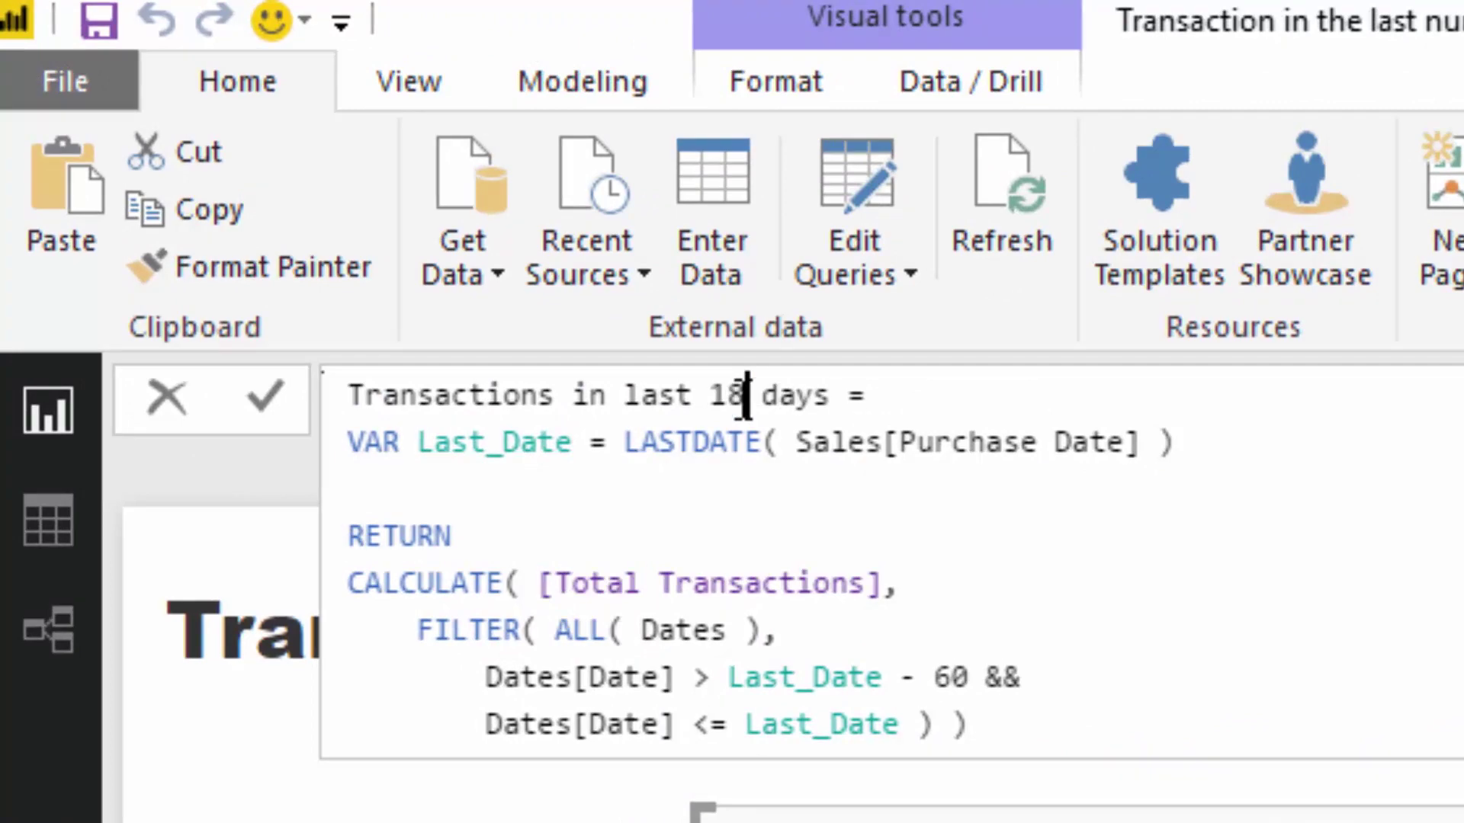
Step: Change the day offset to 180, commit, and add the measure to the customer table
{"action": "left_click", "coordinate": [971, 669]}
{"action": "key", "text": "ctrl+shift+Left"}
{"action": "type", "text": "180"}
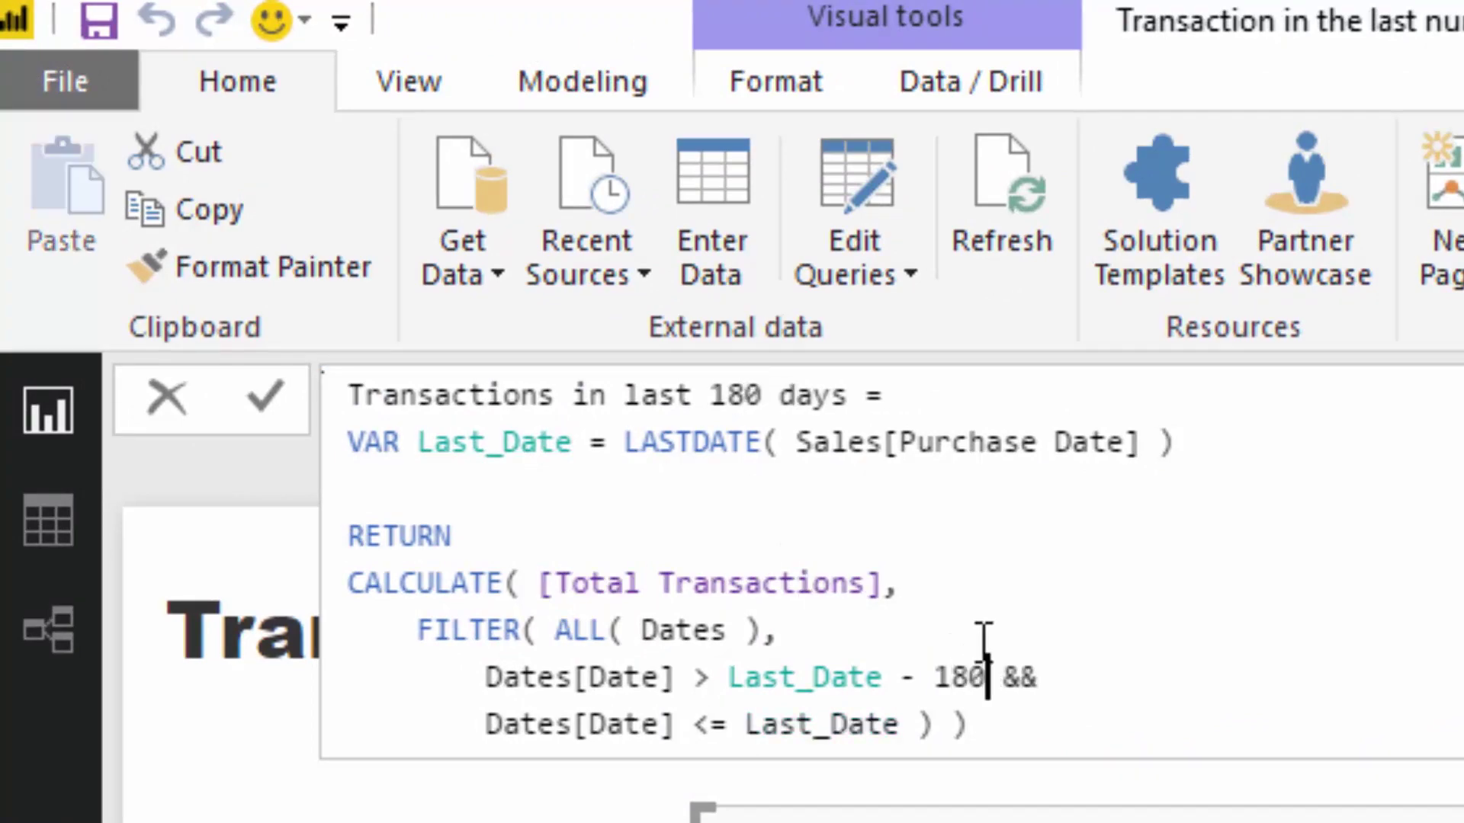
{"action": "key", "text": "Return"}
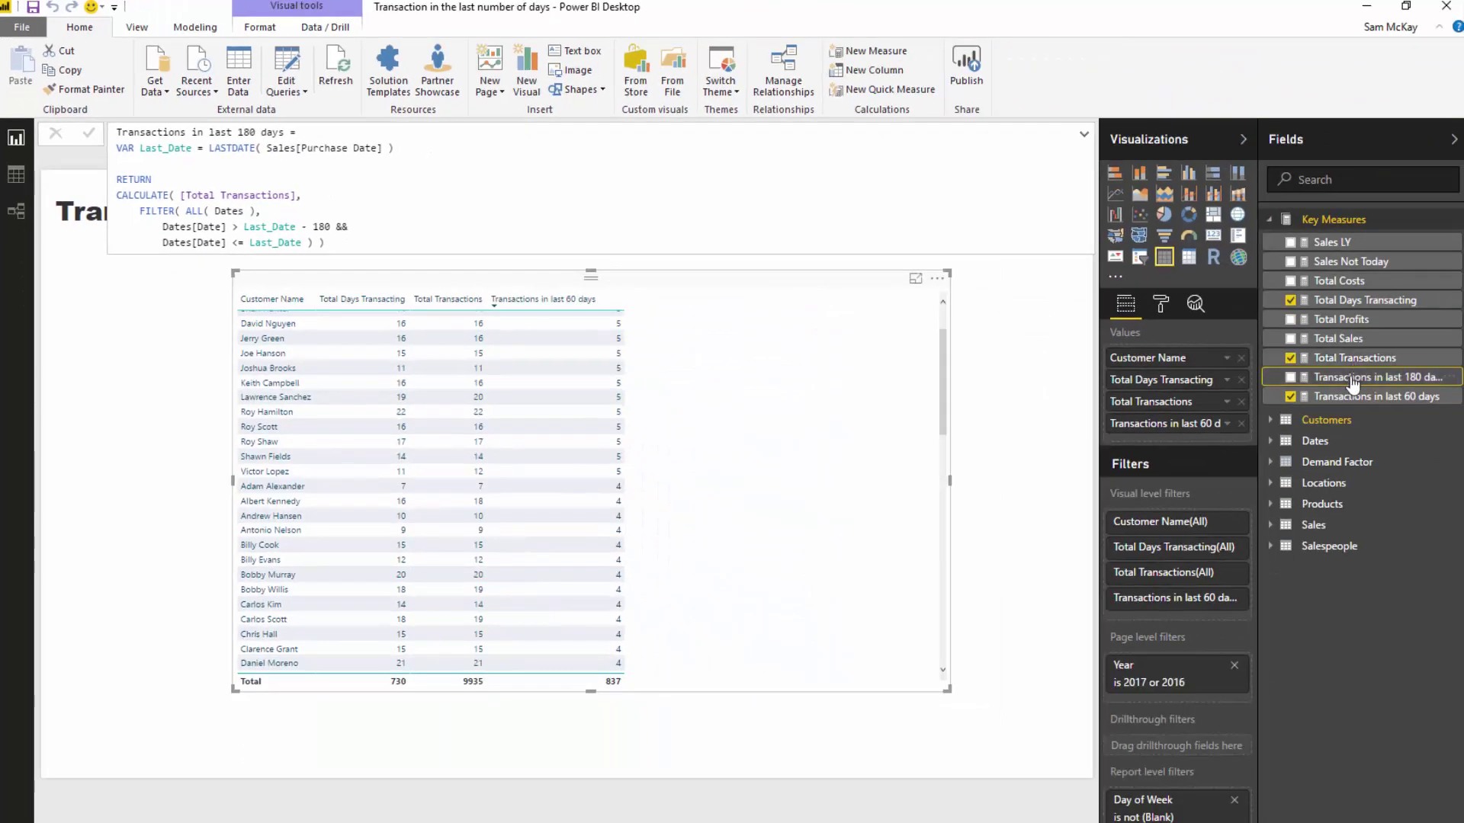
{"action": "left_click_drag", "start_coordinate": [1365, 376], "coordinate": [751, 449]}
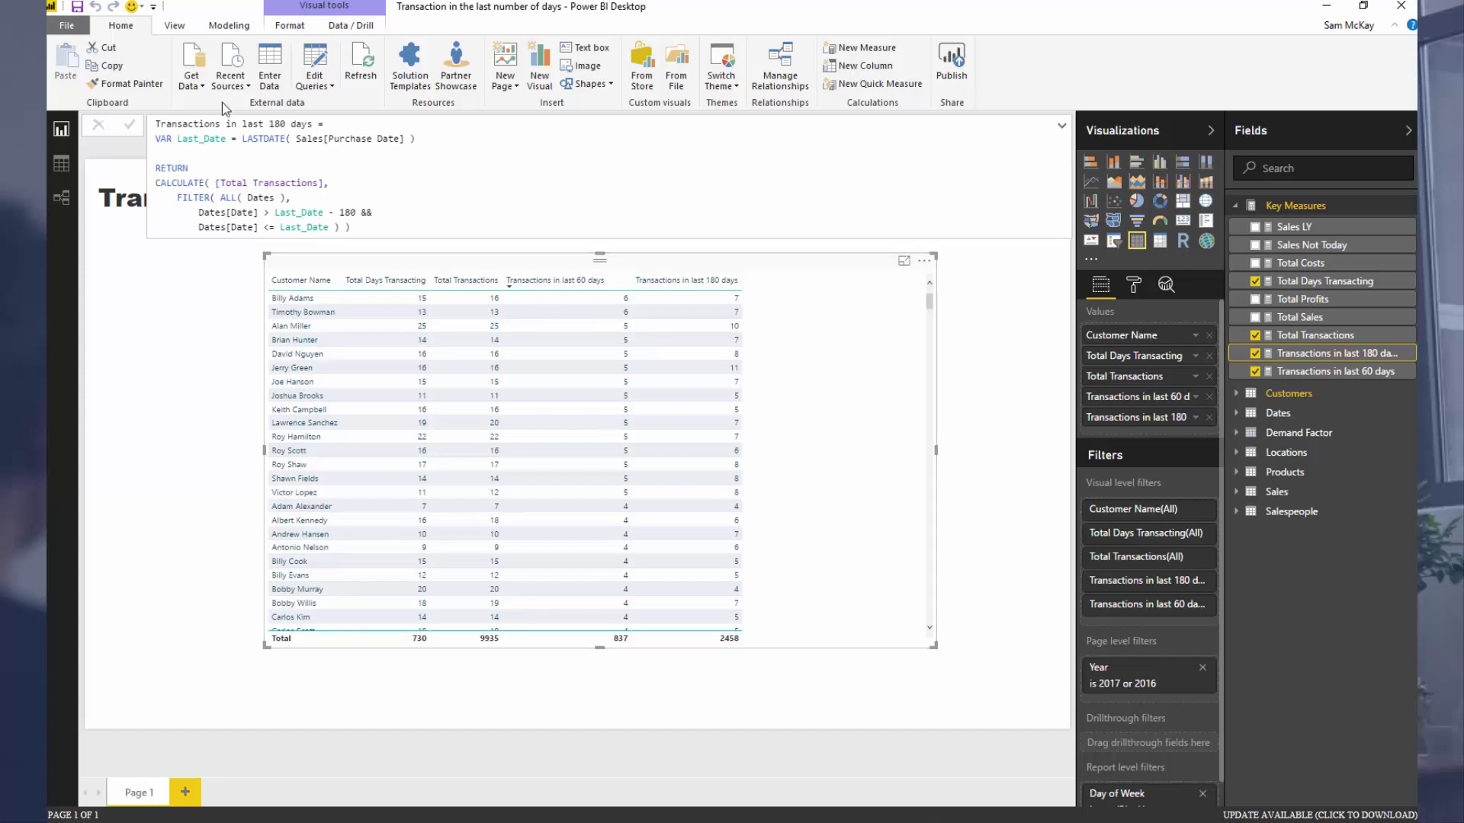
{"action": "left_click", "coordinate": [325, 215]}
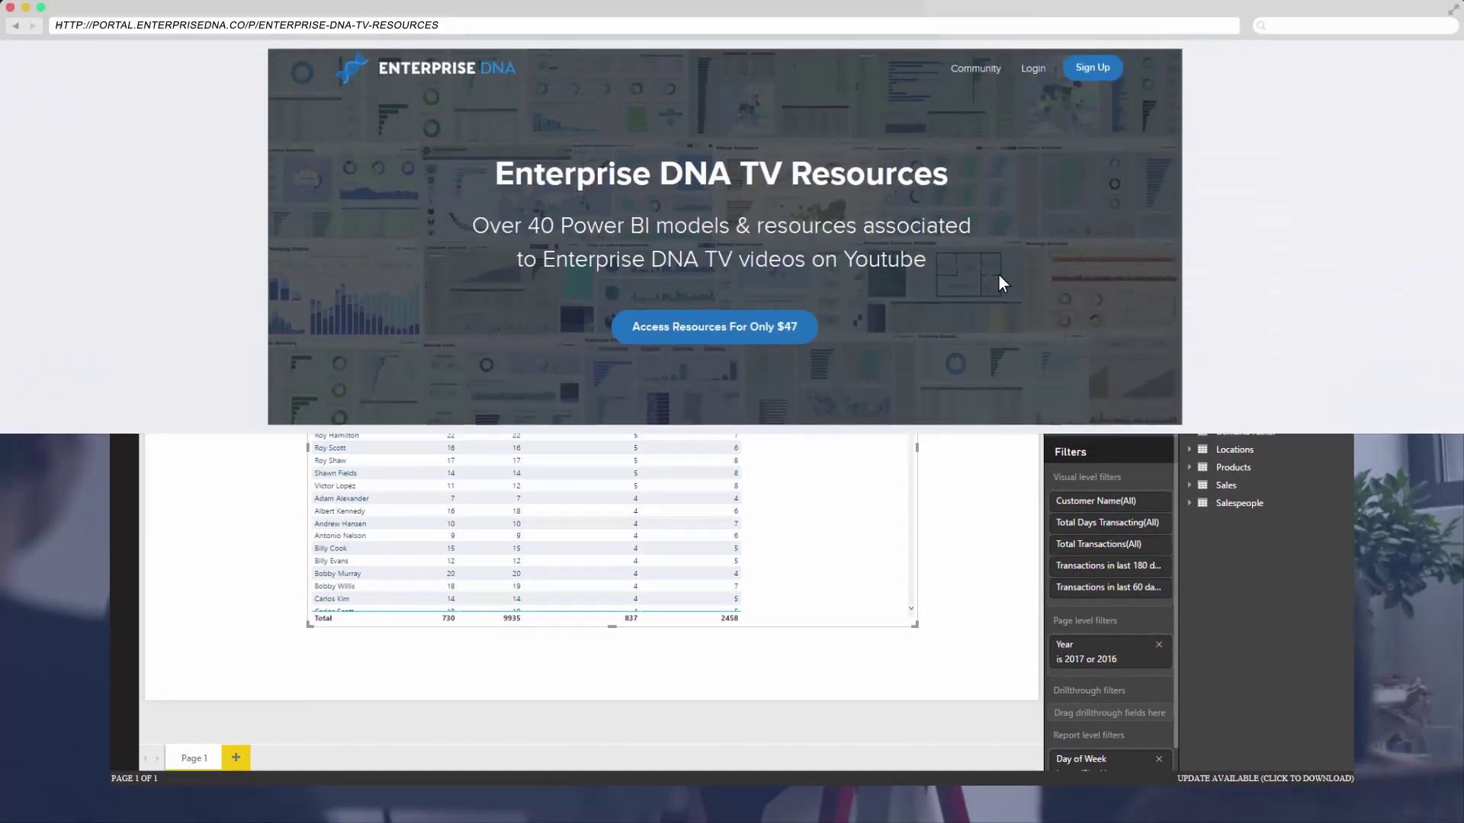
Step: Choose Access Resources For Only $47 to reach the Enterprise DNA TV Resources checkout
{"action": "left_click", "coordinate": [762, 331]}
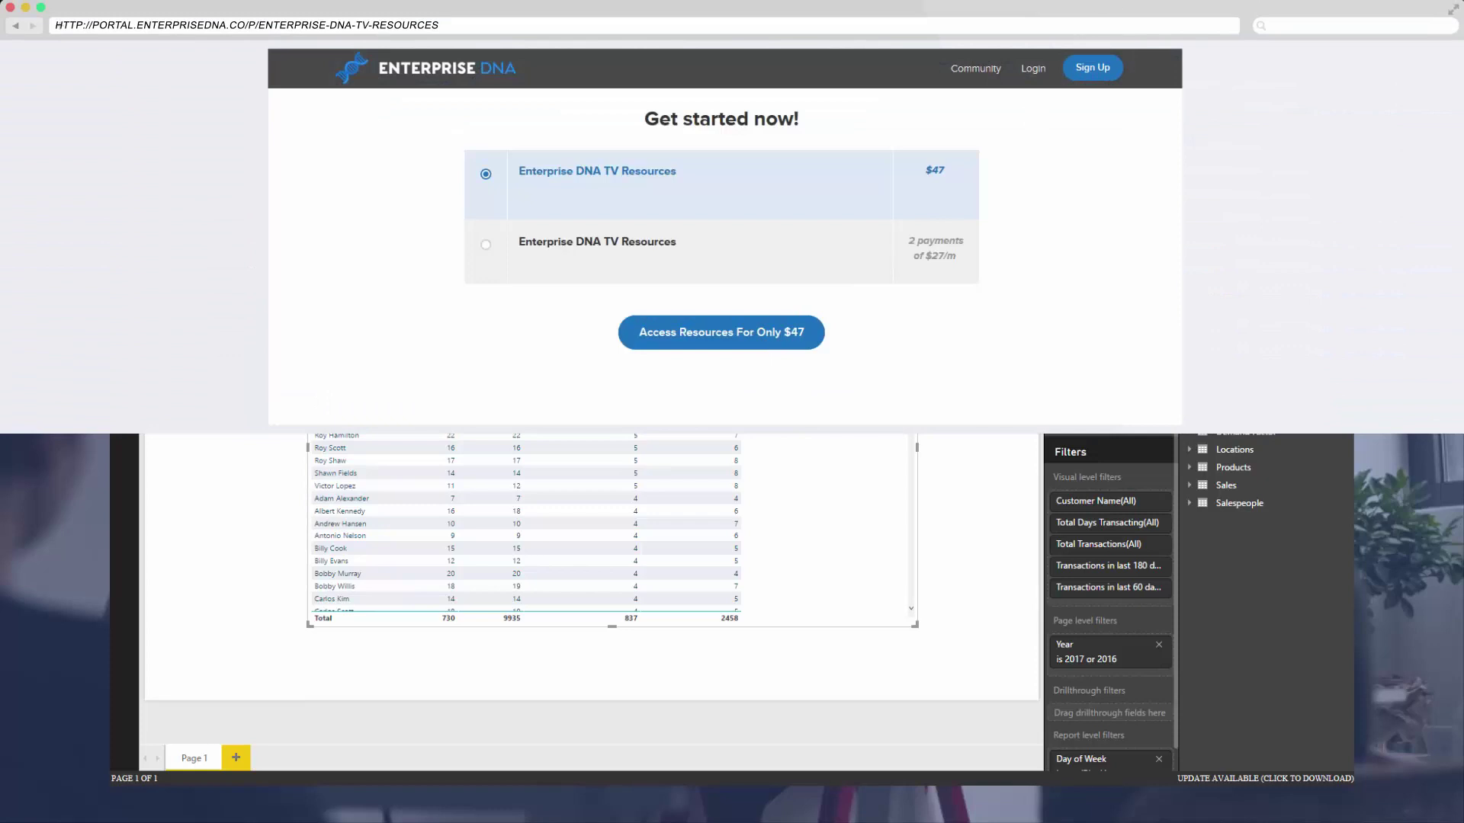